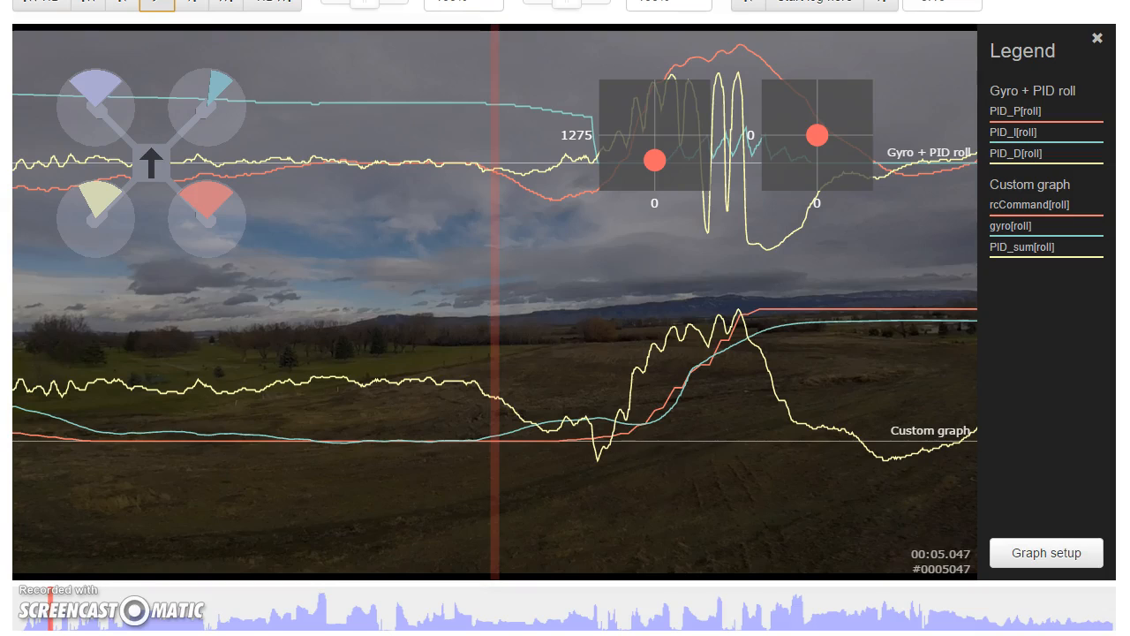
Examine the roll P, I and D traces against rcCommand, gyro and PID_sum through the roll manoeuvre around 5 seconds in the log.
key("Right")
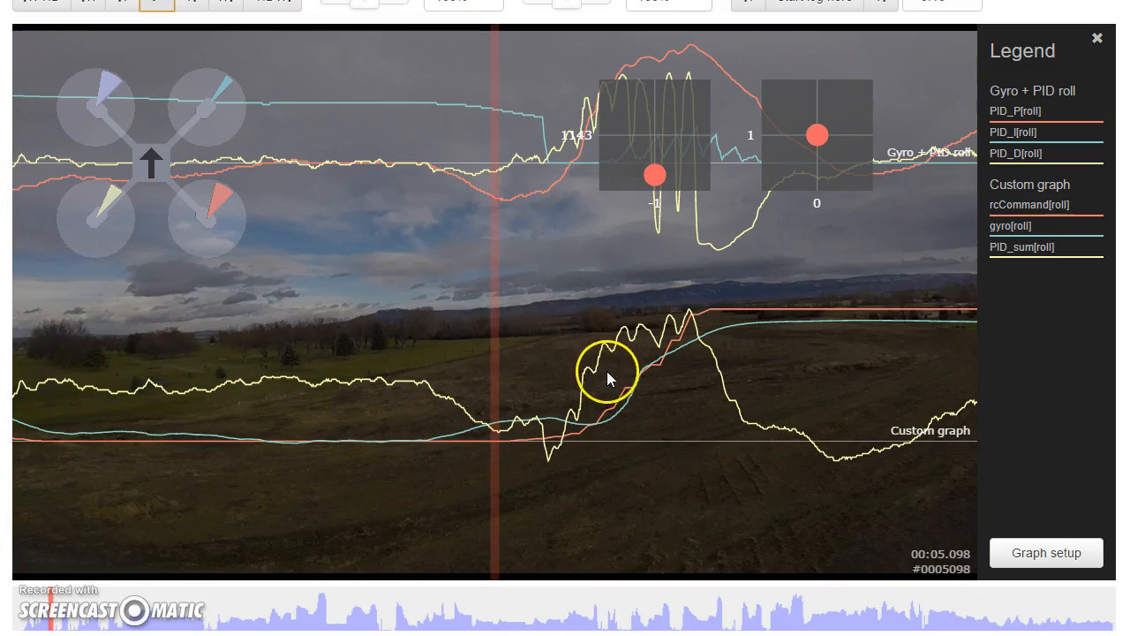
left_click(610, 504)
left_click_drag(560, 285, 466, 332)
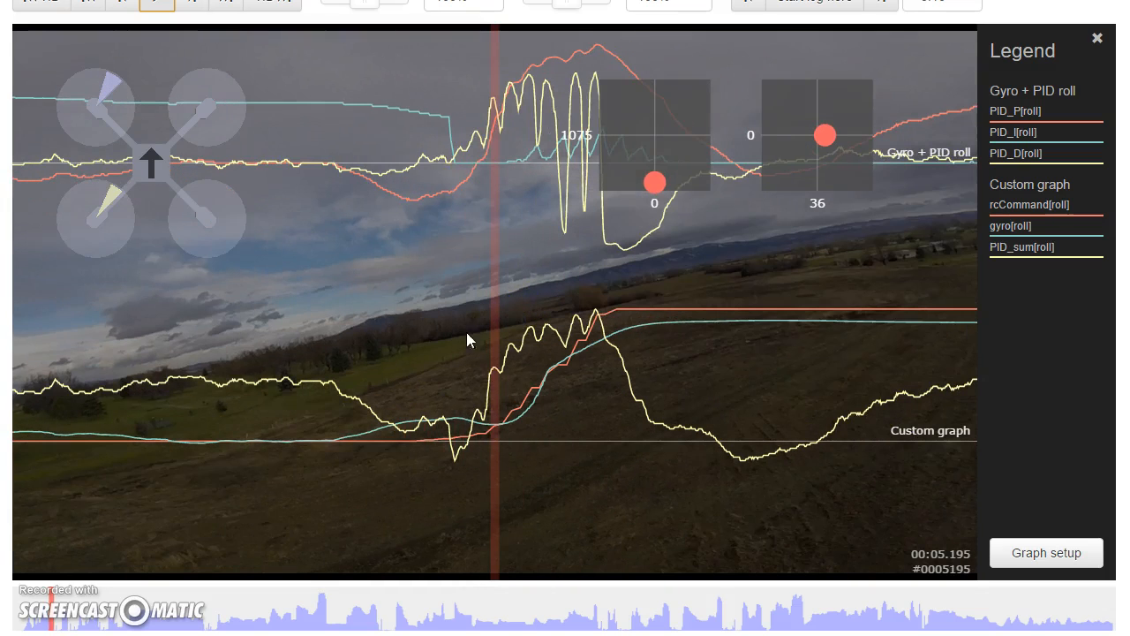
left_click_drag(515, 417, 475, 413)
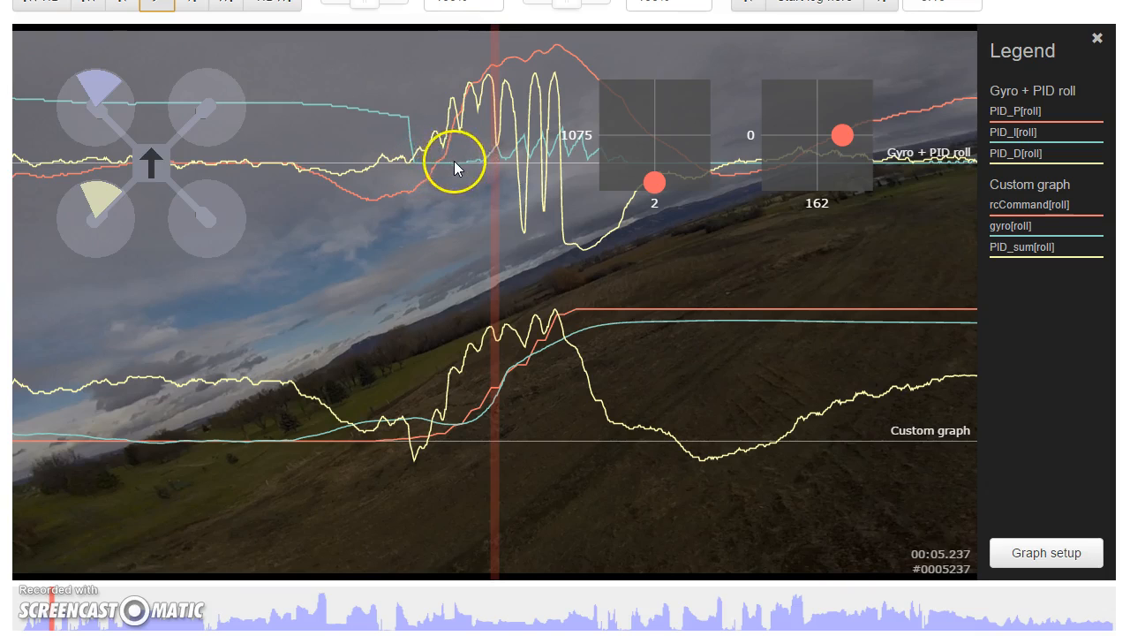
left_click_drag(454, 161, 413, 164)
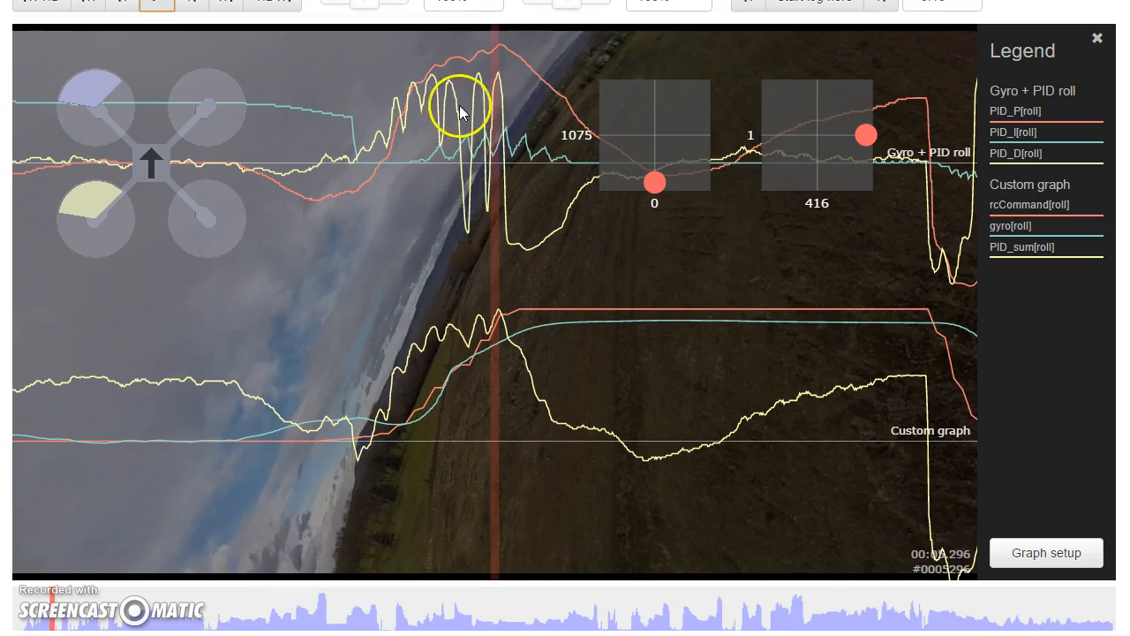
left_click_drag(485, 182, 467, 198)
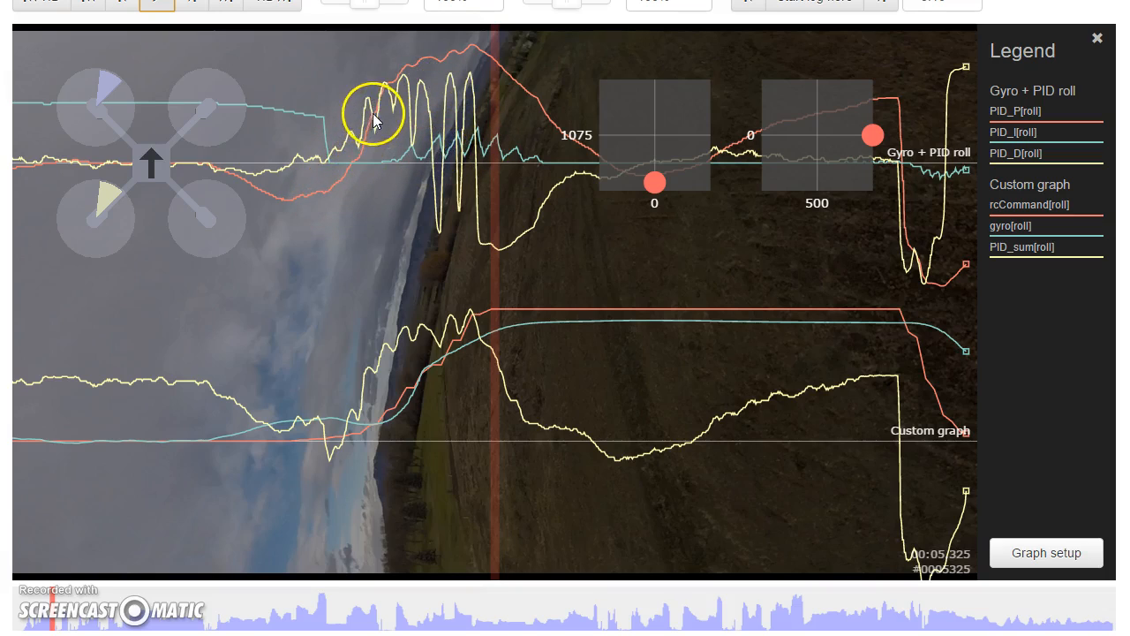
left_click_drag(355, 183, 470, 148)
left_click_drag(460, 243, 484, 227)
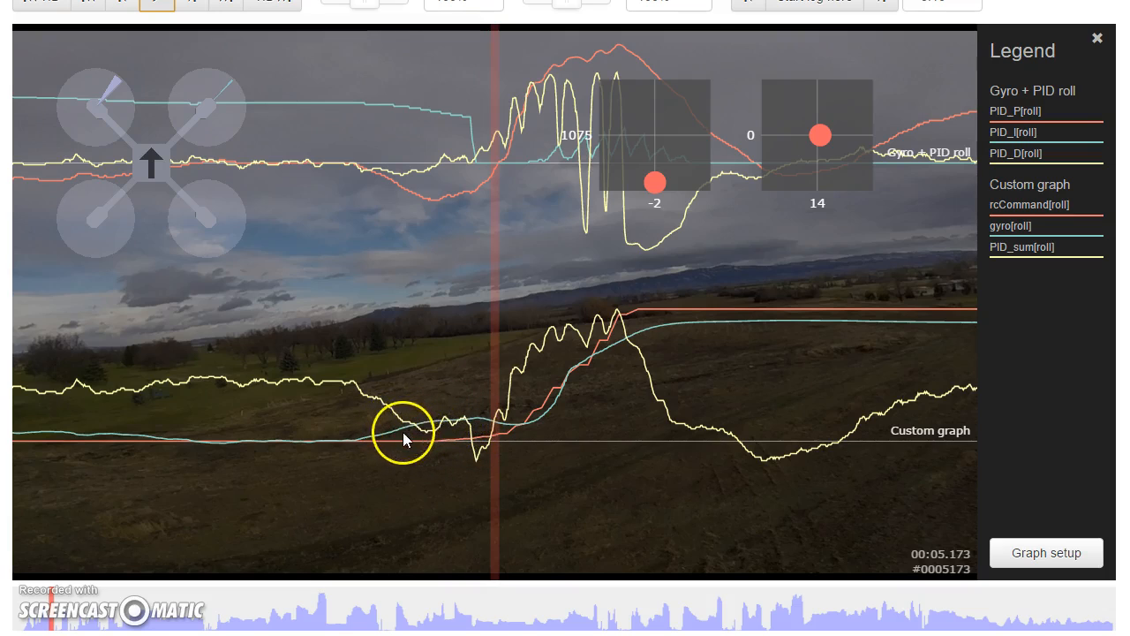
left_click_drag(487, 286, 545, 285)
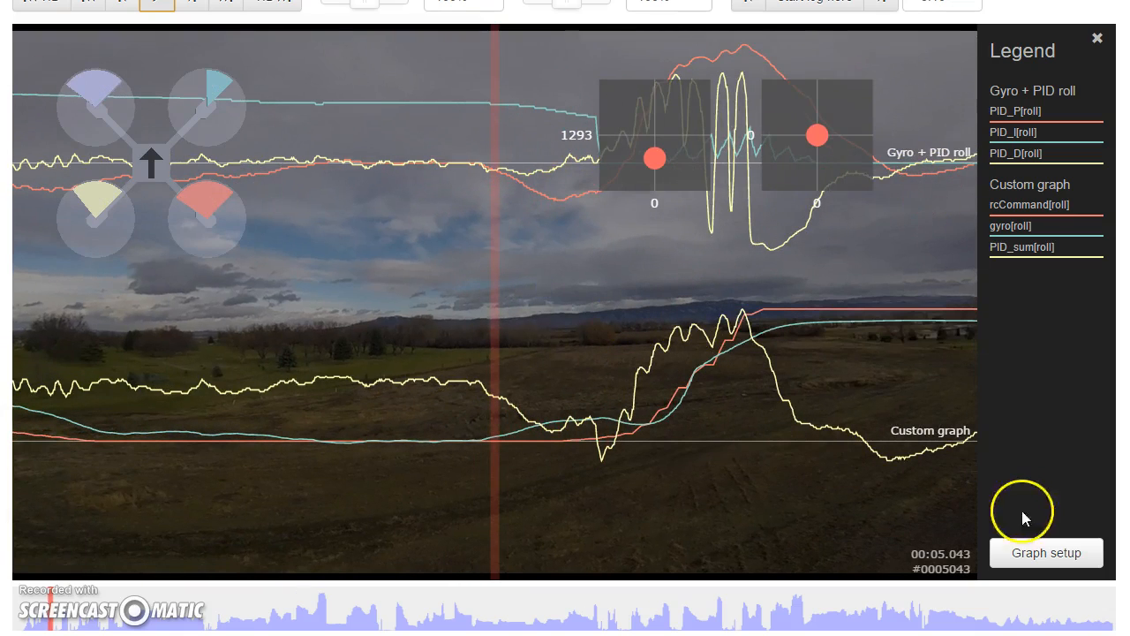
In the graph setup, remove PID_sum[roll] from the Custom graph and change its gyro[roll] field to rcCommand[throttle].
left_click(1066, 552)
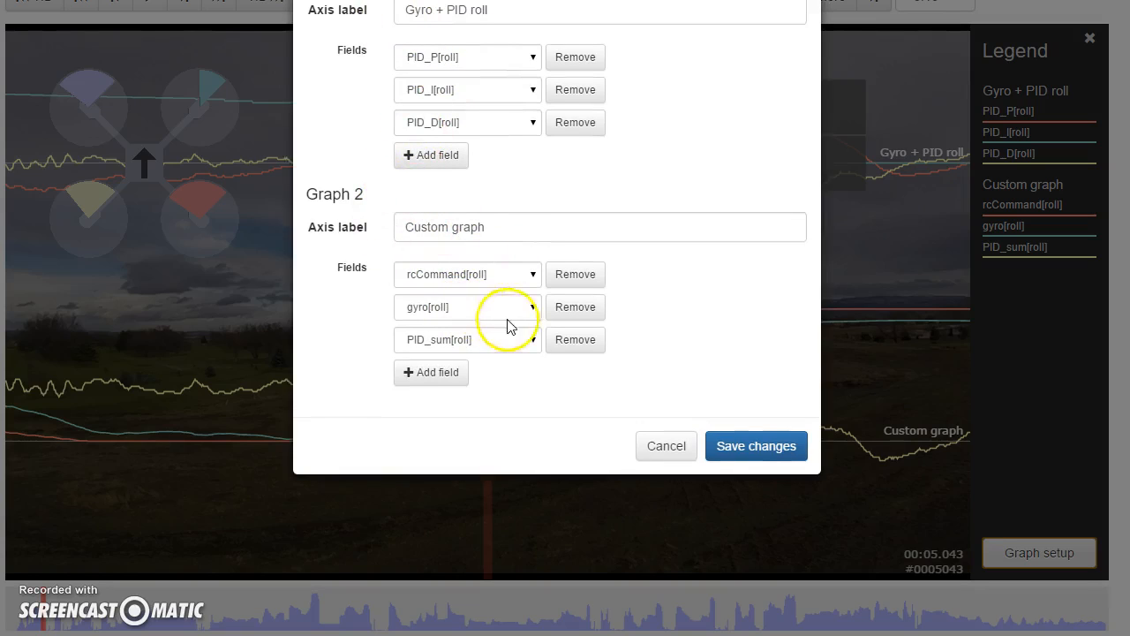
left_click(570, 340)
left_click(494, 308)
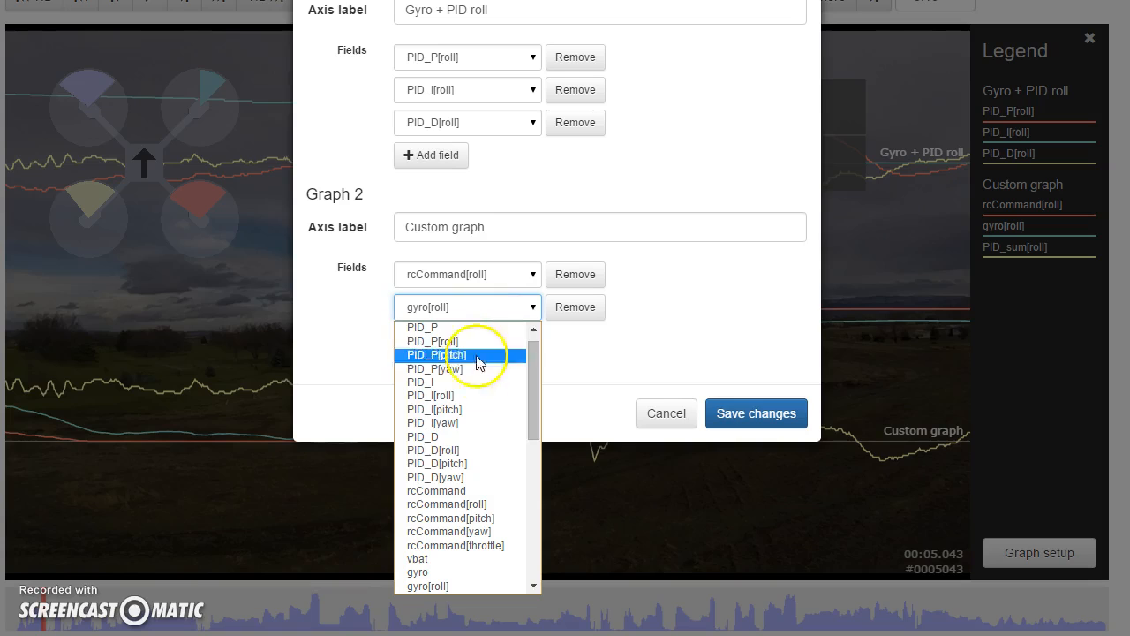
left_click(466, 544)
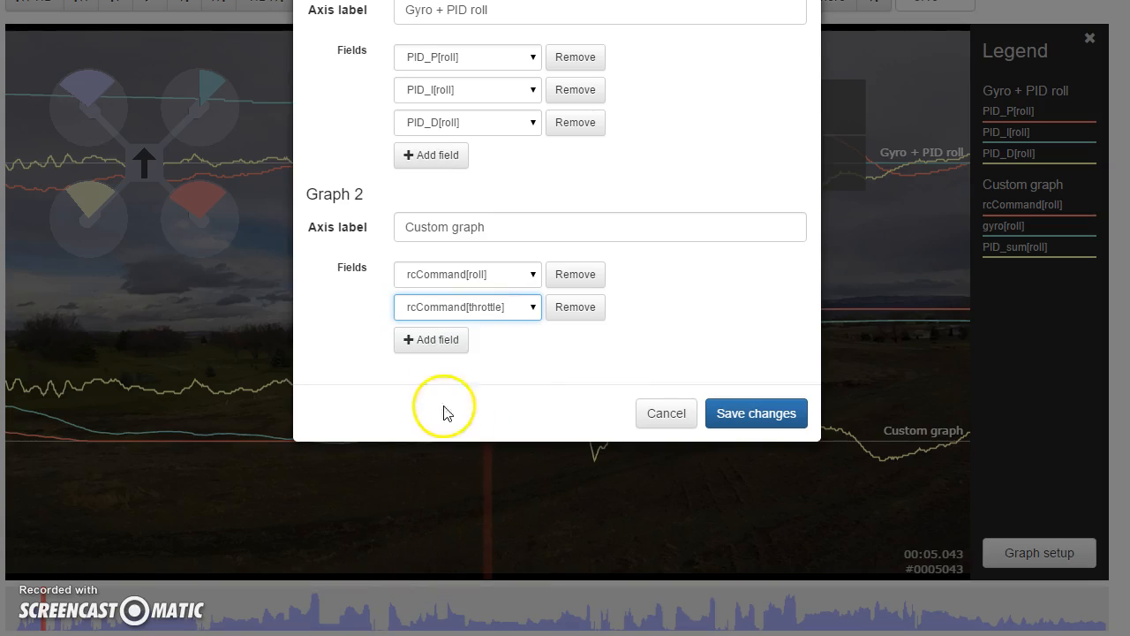
Add a gyro[roll] field to the Custom graph and save the graph changes.
left_click(439, 343)
left_click(439, 340)
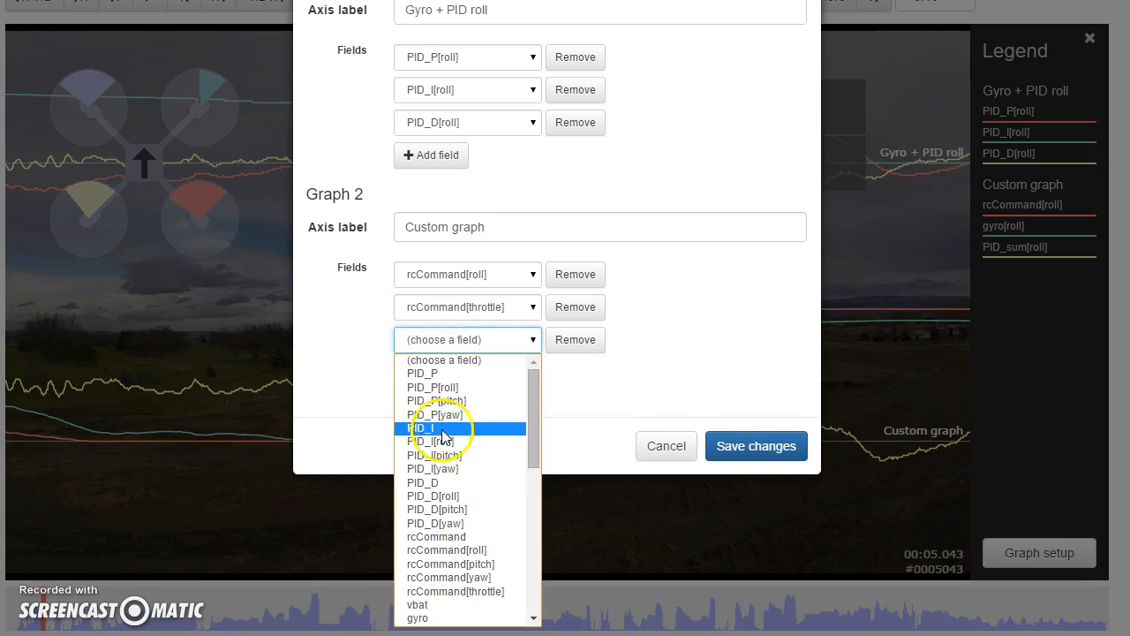
scroll(446, 466, "down", 3)
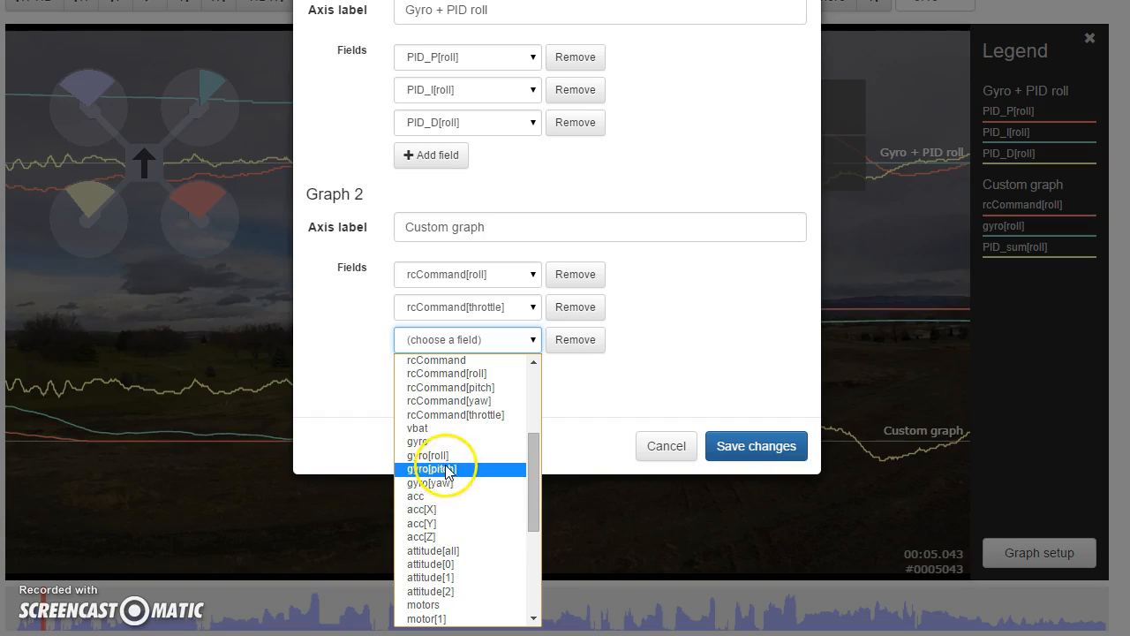
left_click(433, 456)
left_click(748, 447)
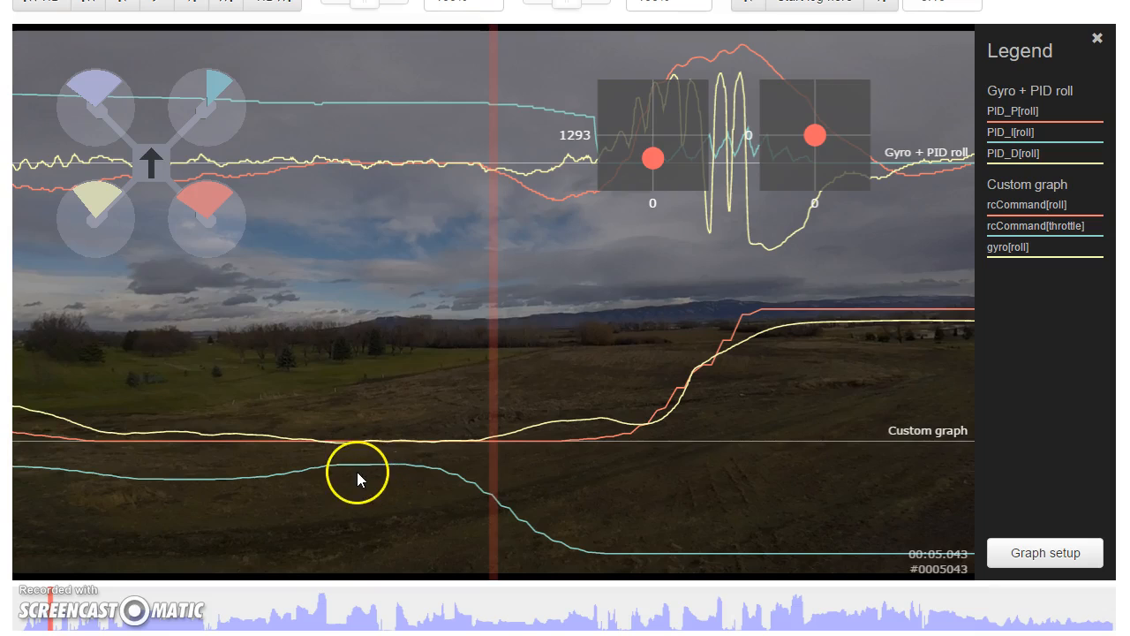
Examine how rcCommand[throttle] relates to the roll PID and gyro traces from about 5 seconds through the next roll near 8 seconds.
left_click_drag(534, 477, 525, 479)
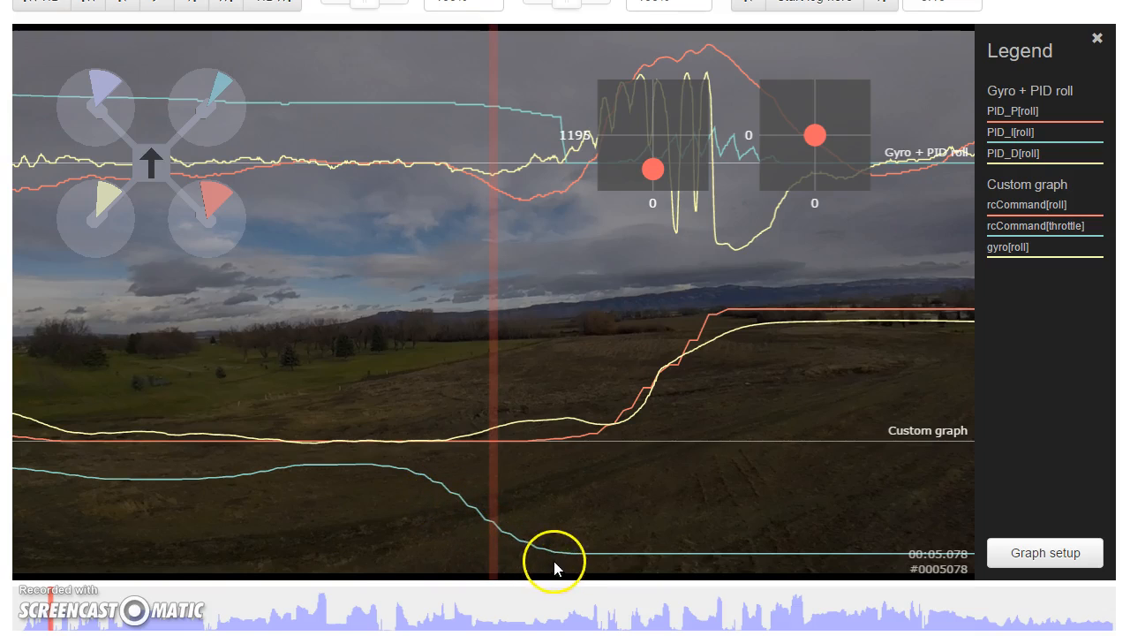
left_click_drag(569, 376, 353, 412)
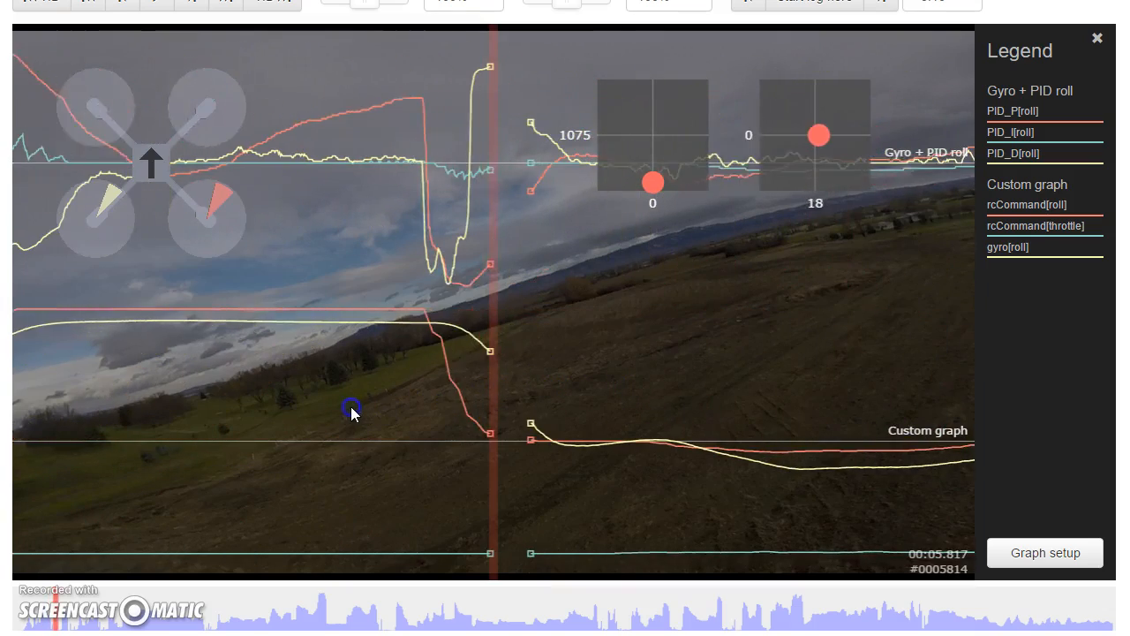
left_click_drag(852, 359, 603, 362)
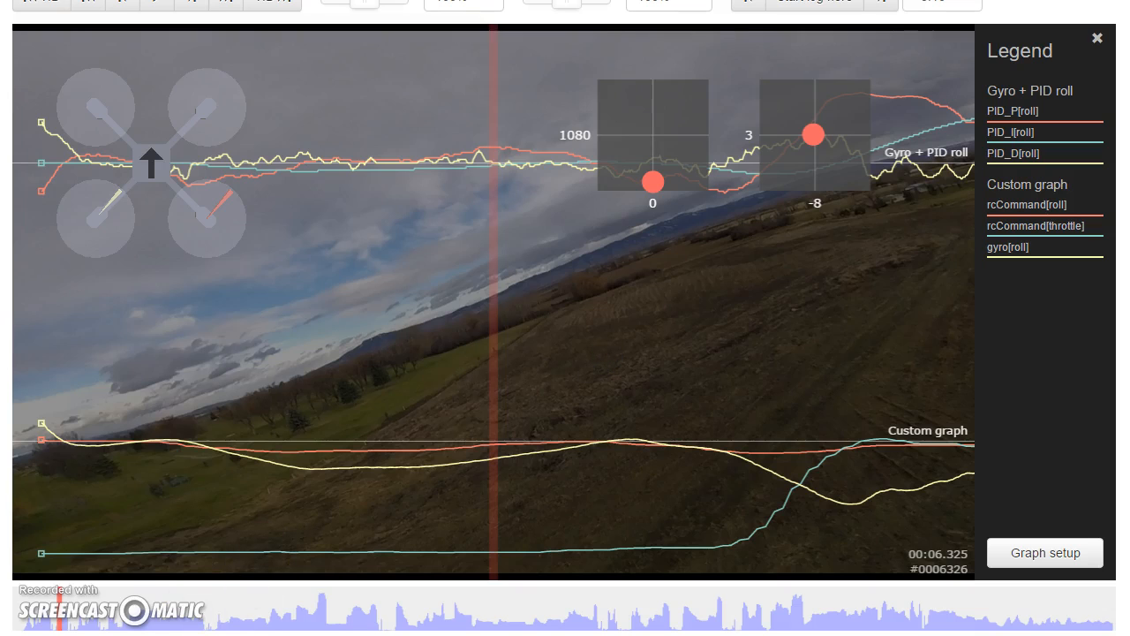
left_click_drag(611, 463, 489, 472)
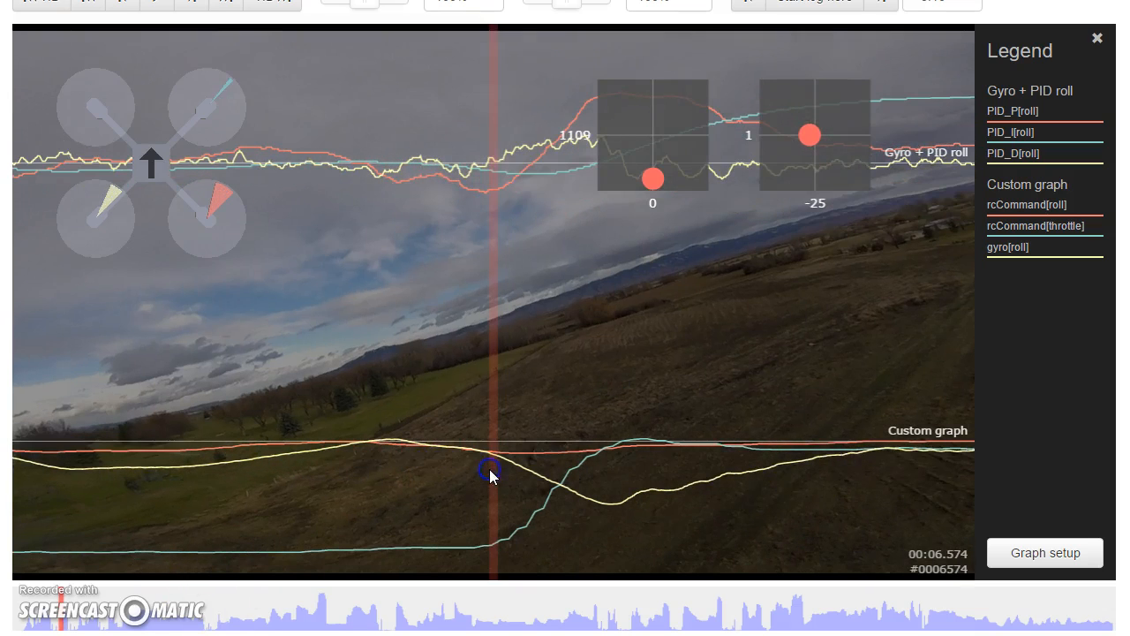
left_click_drag(605, 441, 368, 446)
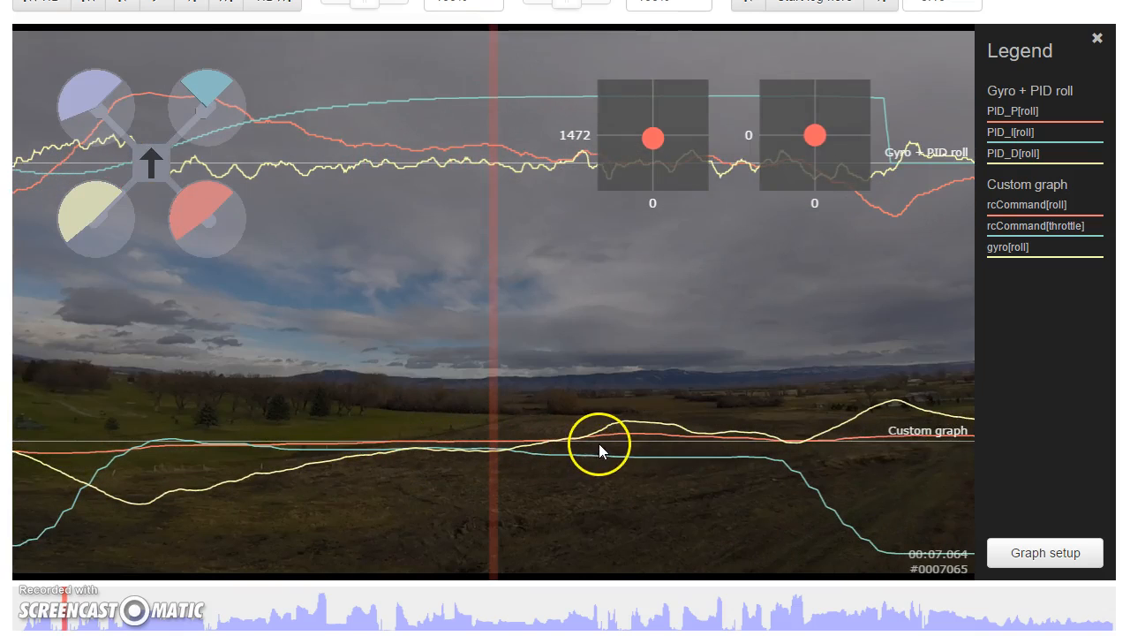
left_click_drag(746, 448, 420, 457)
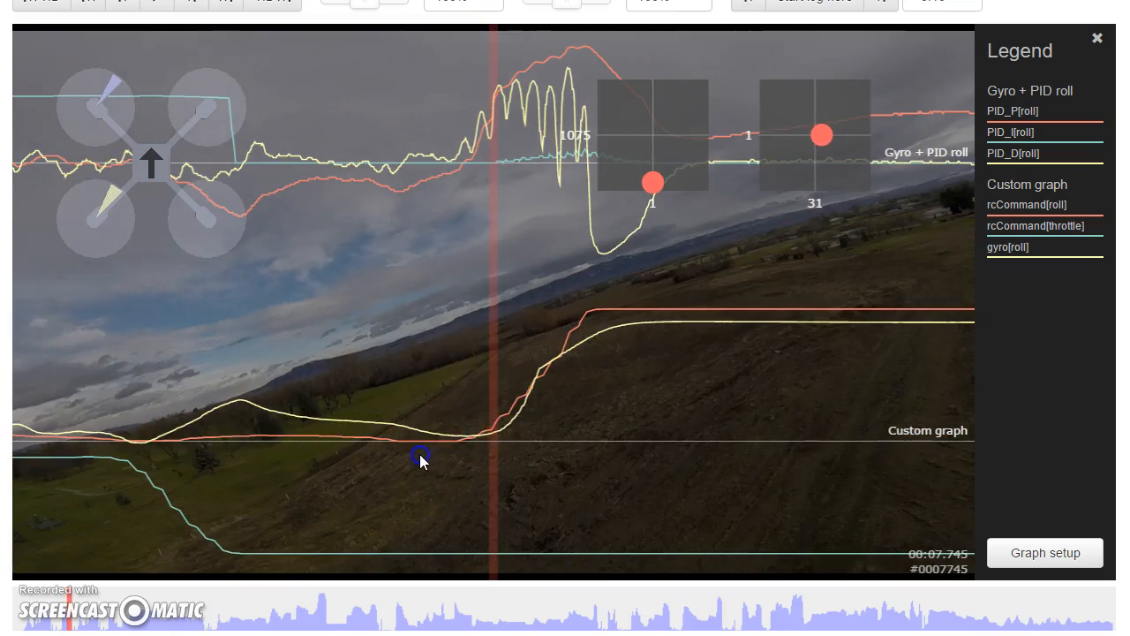
left_click_drag(620, 344, 757, 345)
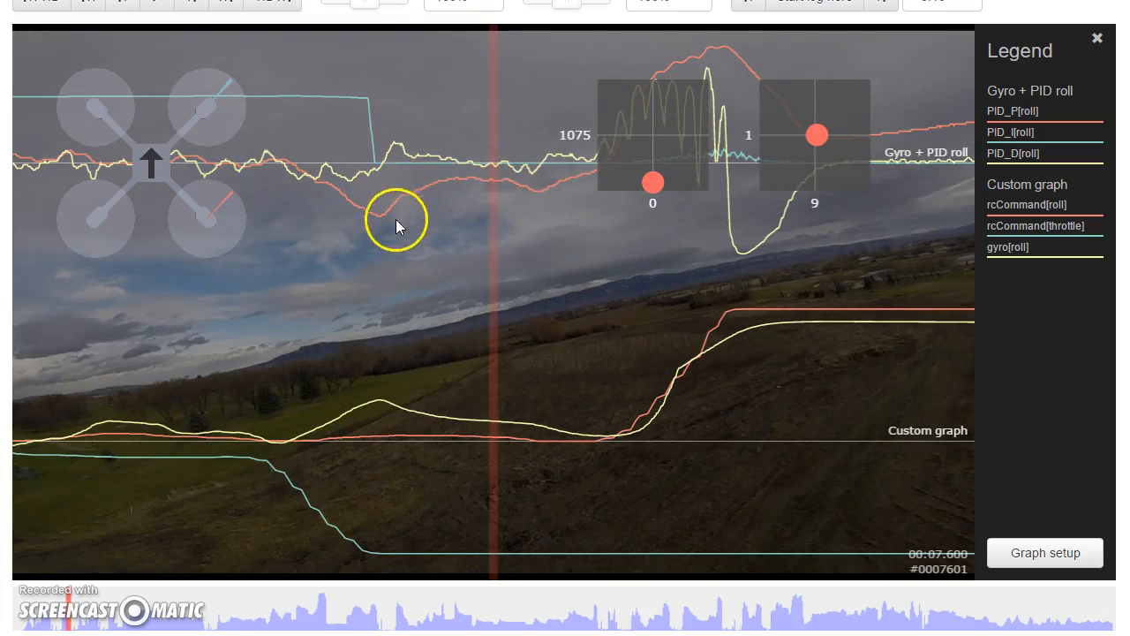
left_click_drag(395, 220, 535, 212)
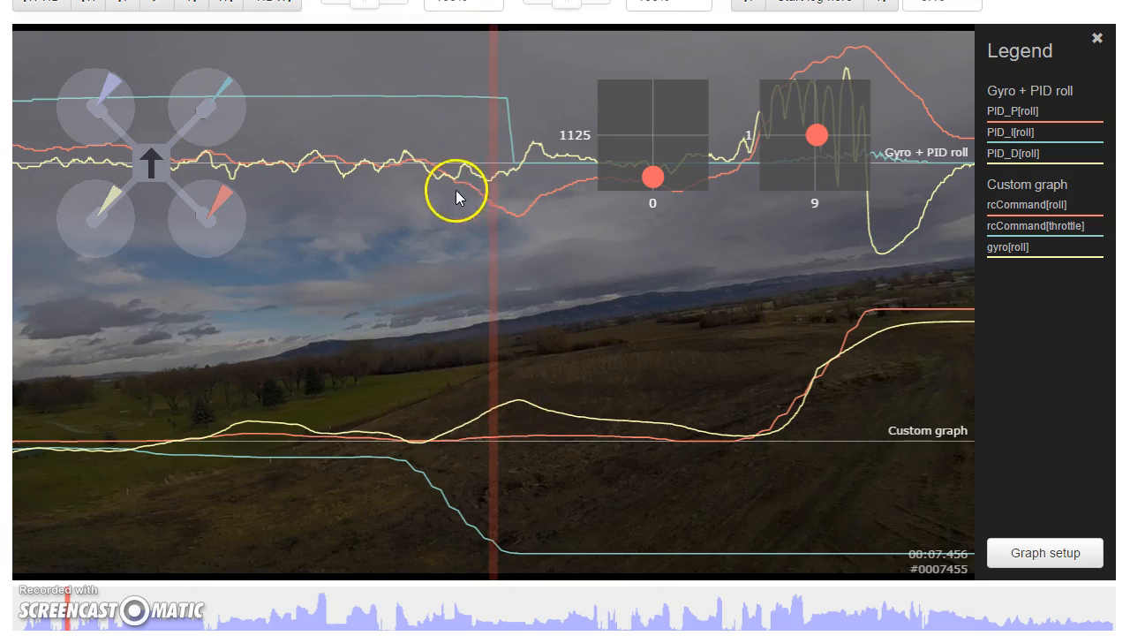
left_click_drag(497, 205, 388, 282)
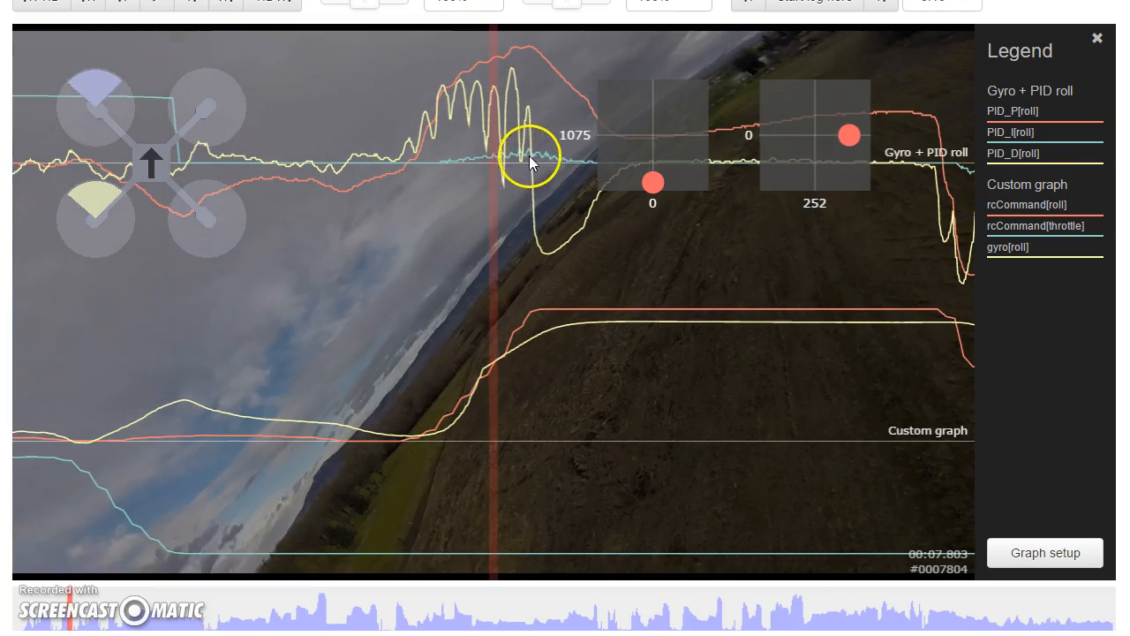
left_click_drag(535, 213, 257, 253)
left_click_drag(692, 314, 919, 314)
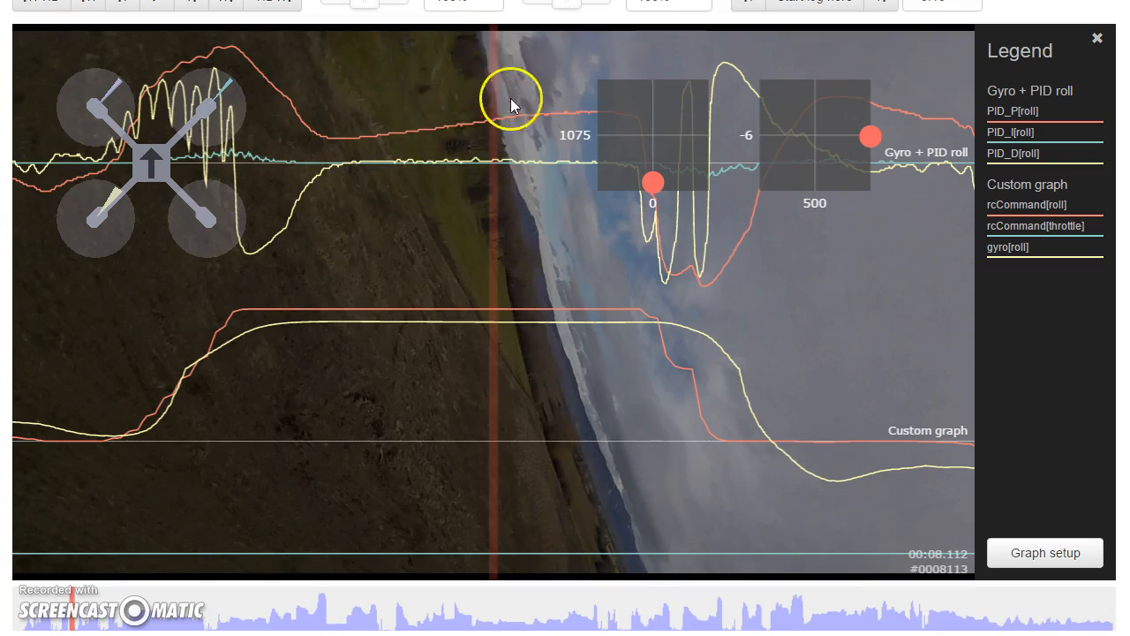
Jump to about 01:22 in the log and examine the throttle, gyro and roll PID traces through that roll's start and end.
left_click(730, 295)
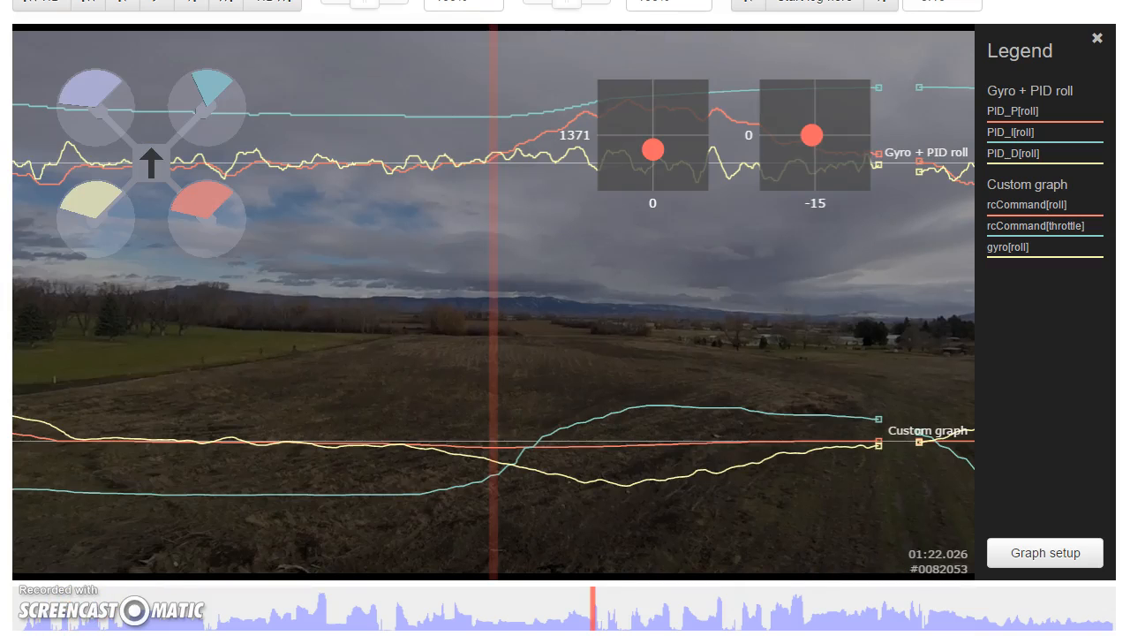
left_click(864, 523)
left_click_drag(863, 523, 581, 548)
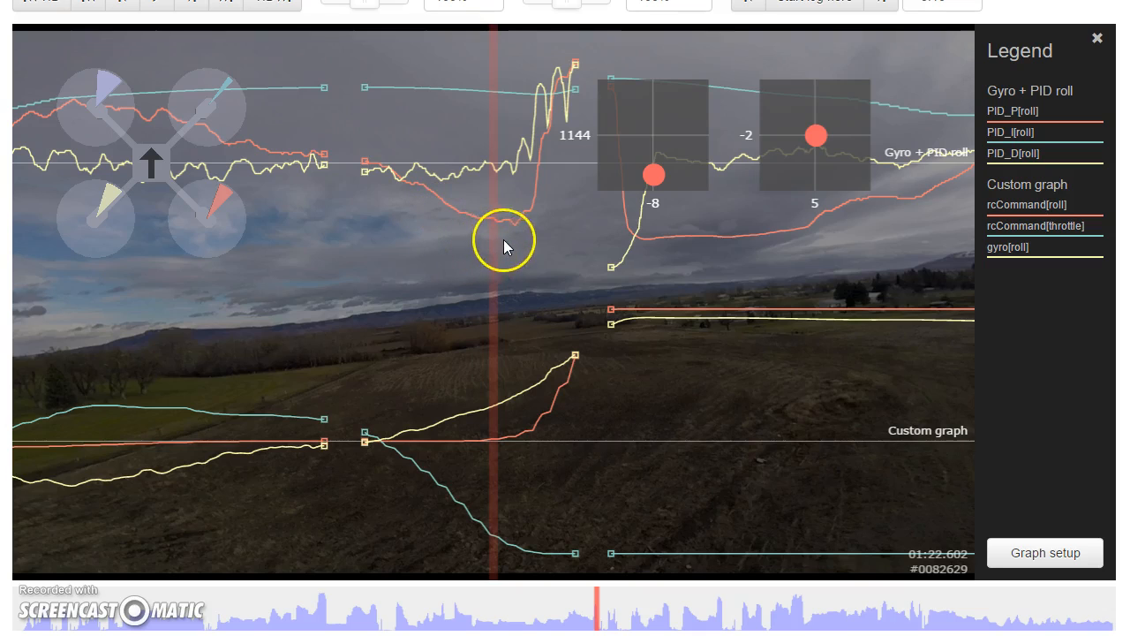
left_click_drag(582, 293, 623, 330)
mouse_move(532, 433)
left_mouse_down()
mouse_move(592, 421)
mouse_move(525, 444)
left_mouse_up()
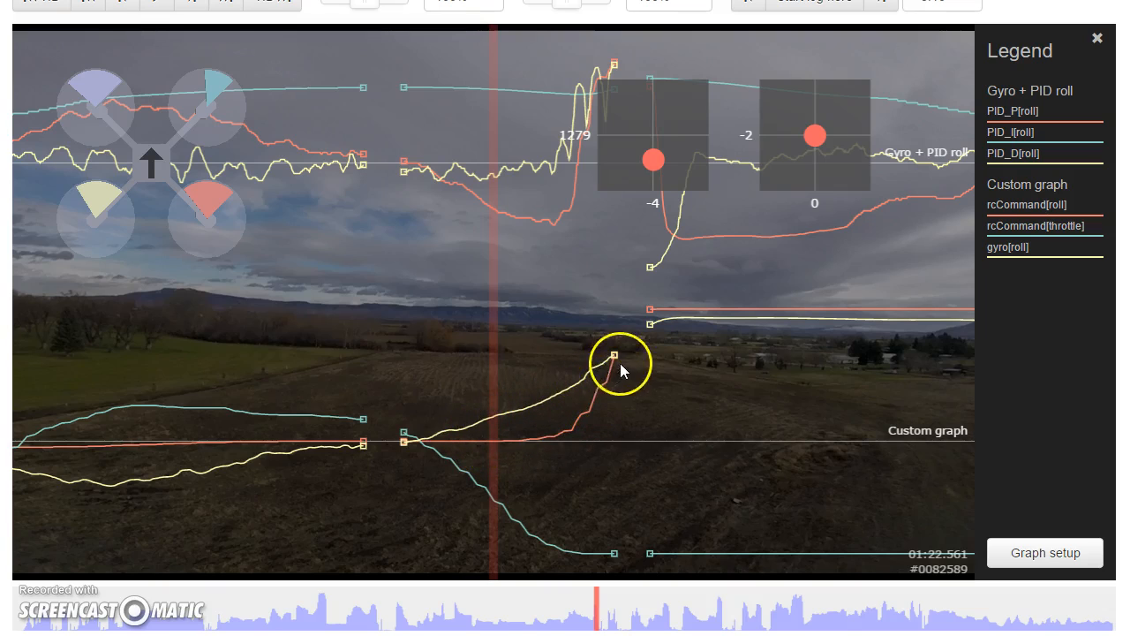
left_click_drag(722, 370, 669, 368)
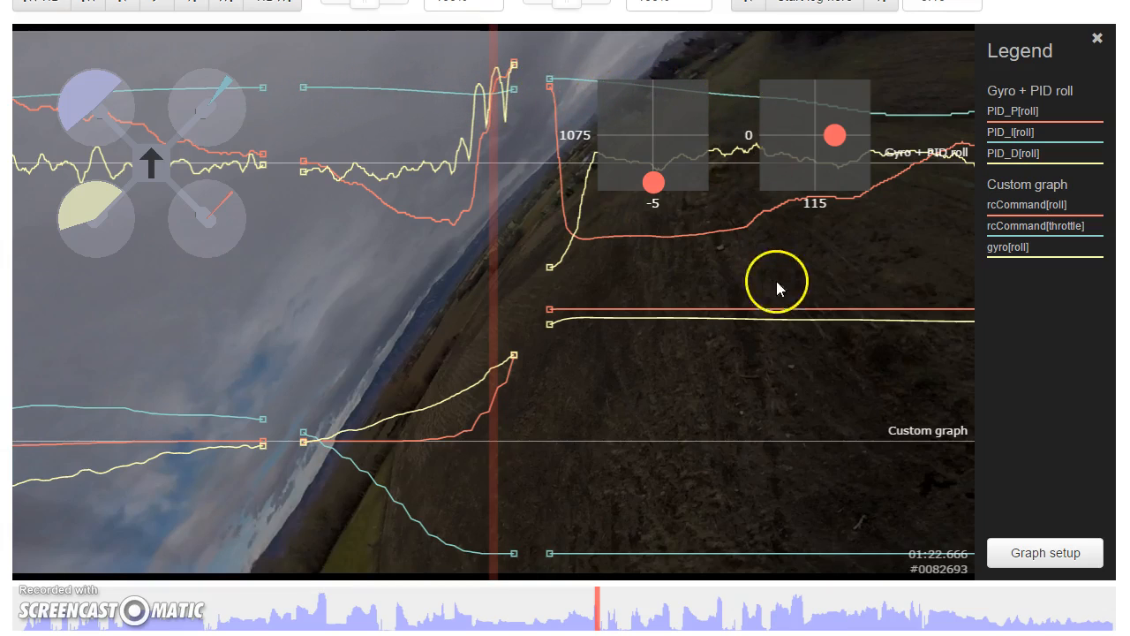
left_click_drag(793, 284, 737, 293)
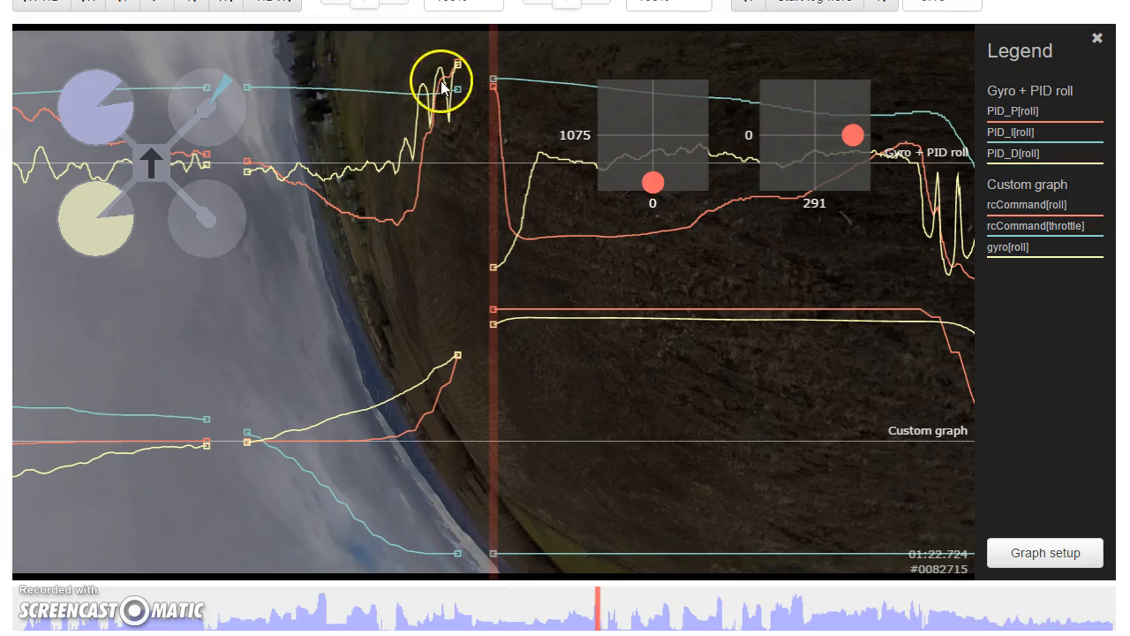
left_click_drag(811, 314, 313, 328)
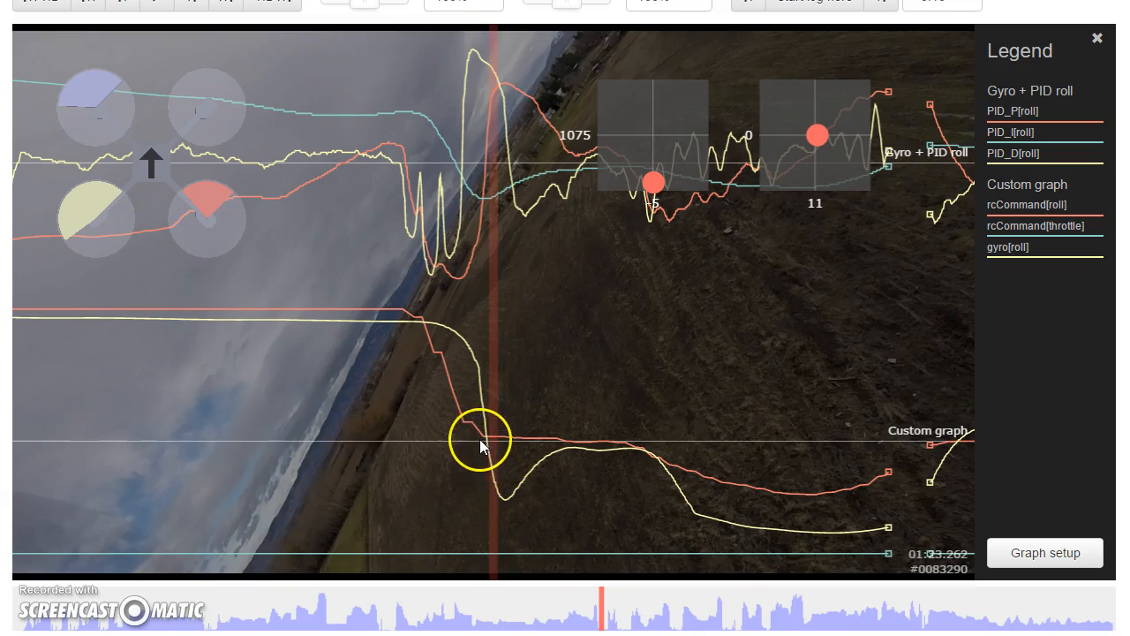
left_click_drag(331, 497, 340, 499)
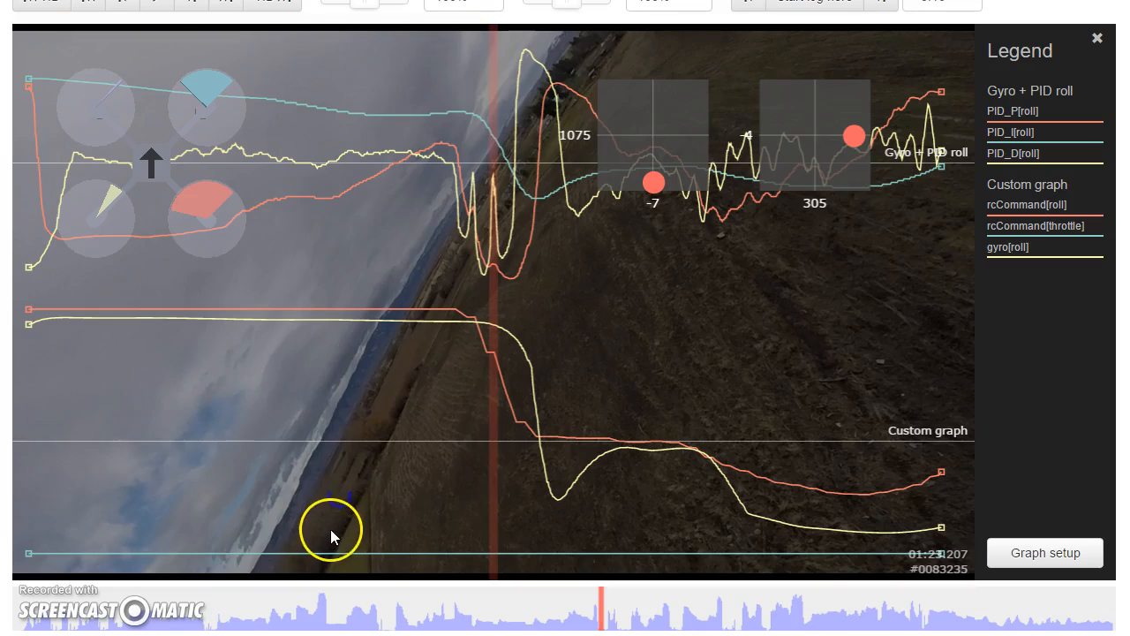
Return to the early part of the log and examine how gyro[roll] follows rcCommand[roll] as the rolls between 5 and 9 seconds end.
left_click(97, 618)
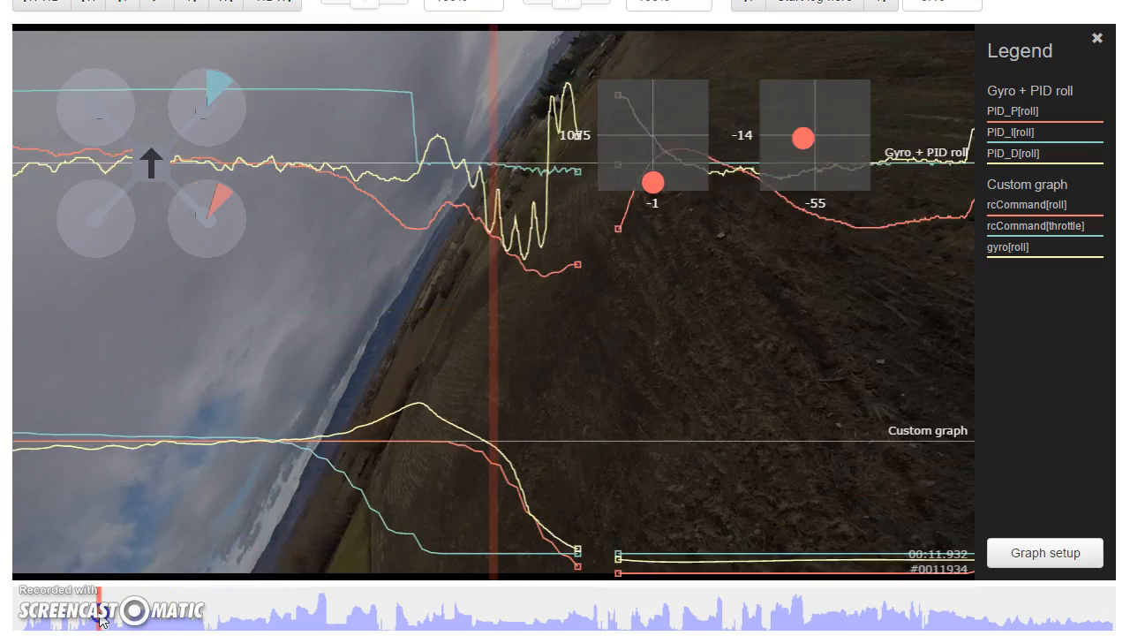
left_click_drag(97, 616, 51, 615)
left_click_drag(568, 462, 154, 493)
left_click_drag(618, 448, 548, 433)
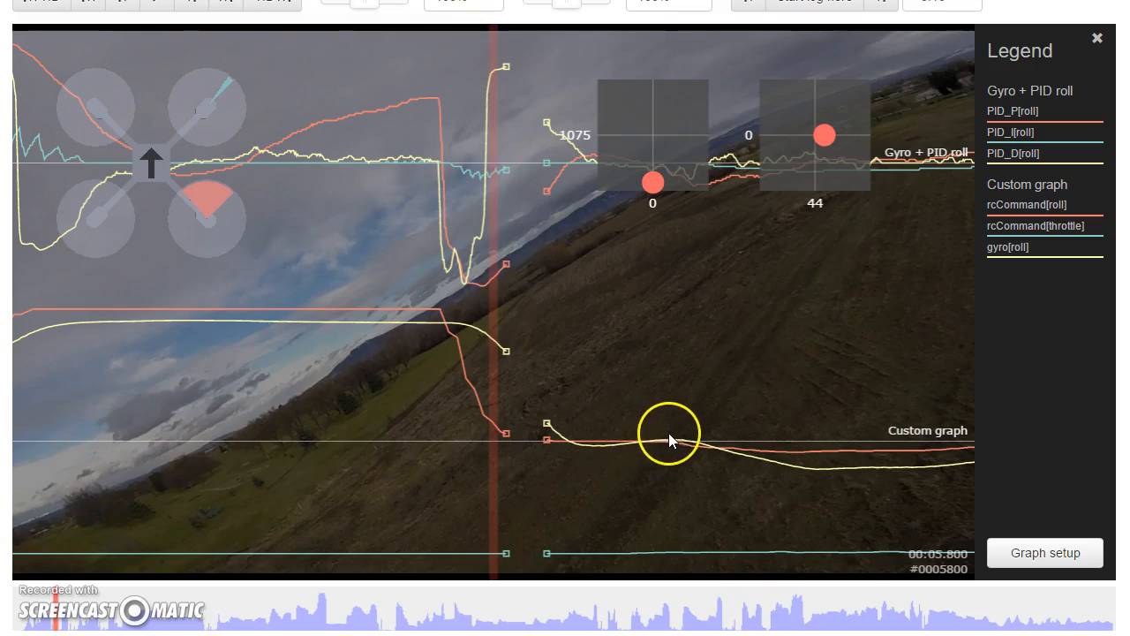
left_click_drag(825, 499, 50, 492)
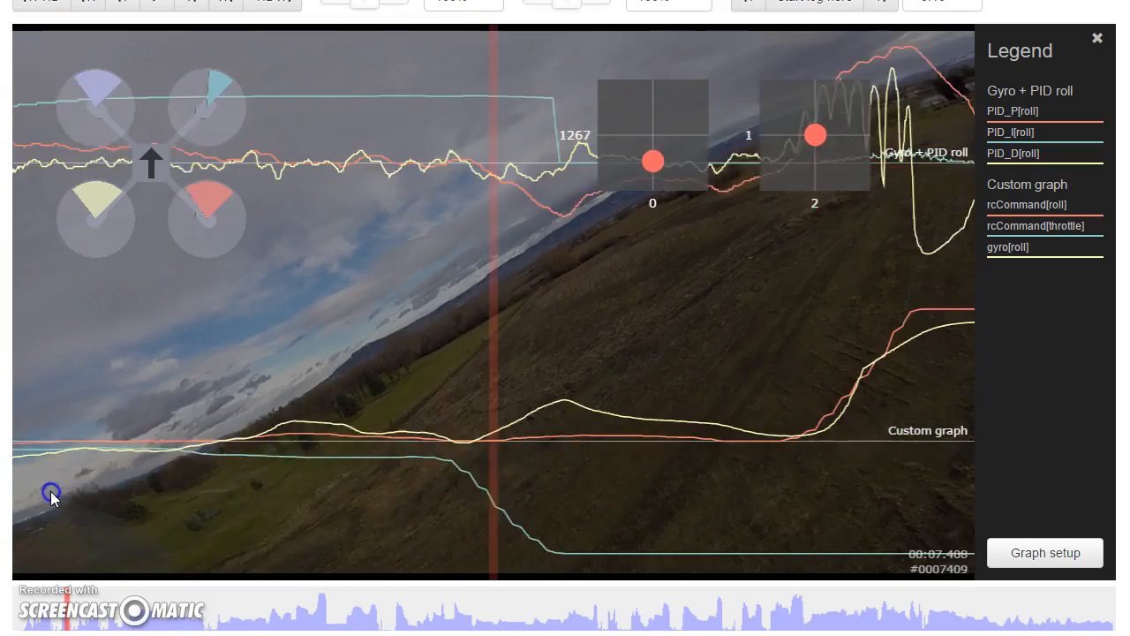
left_click(929, 474)
left_click_drag(929, 474, 490, 454)
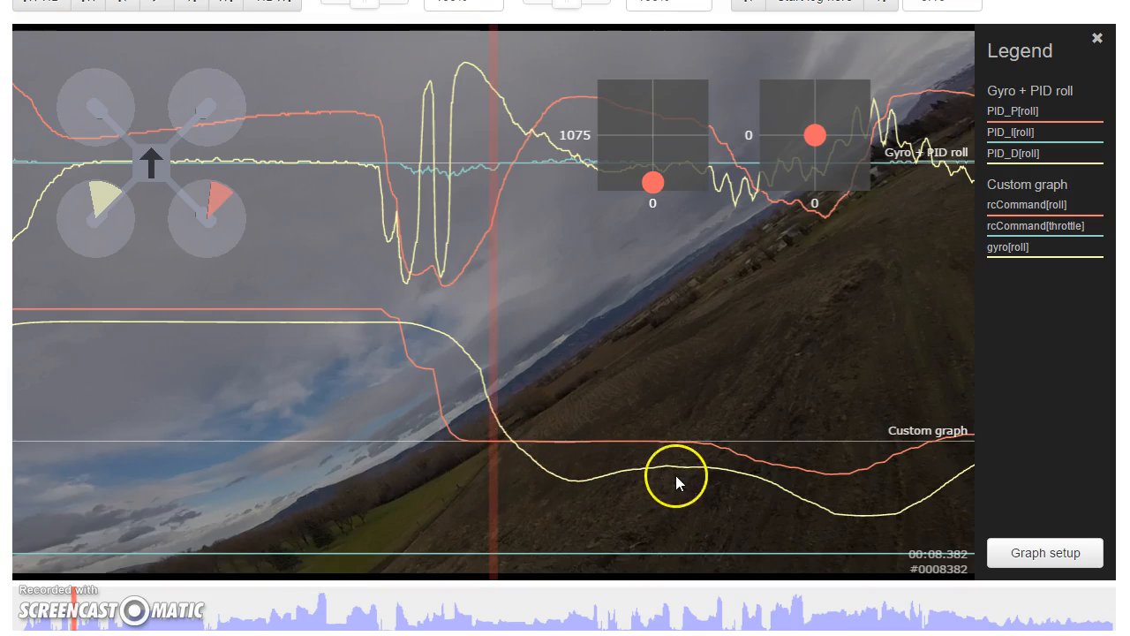
left_click_drag(694, 479, 496, 458)
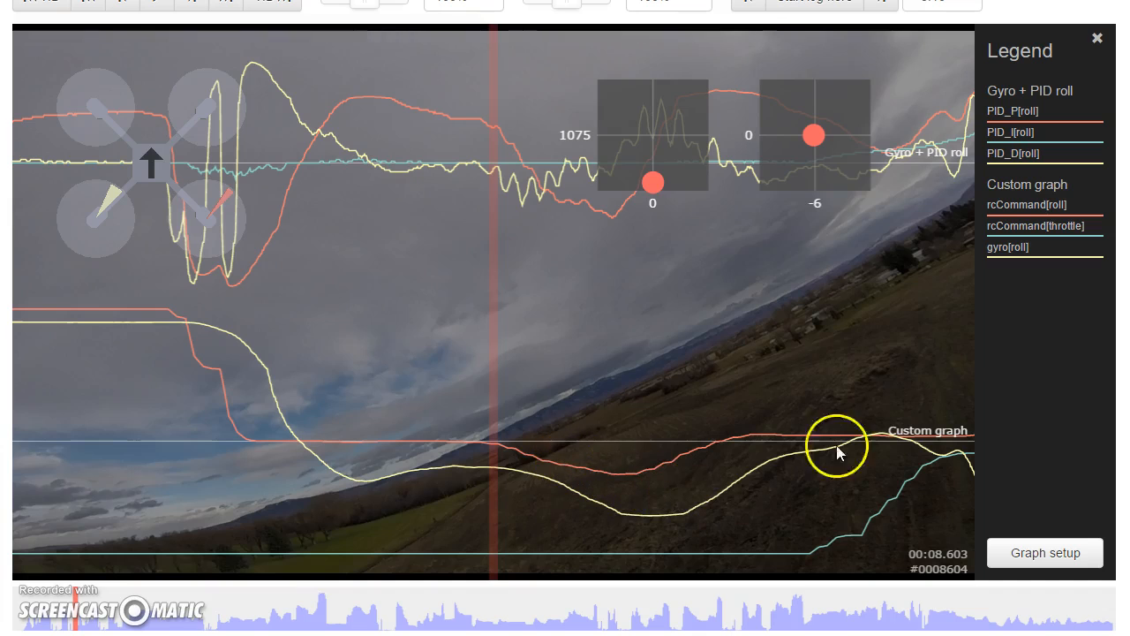
Jump to about 01:25 in the log and examine gyro[roll], rcCommand[roll] and the roll PID traces through that low-throttle roll's start and end.
left_click_drag(519, 491, 200, 488)
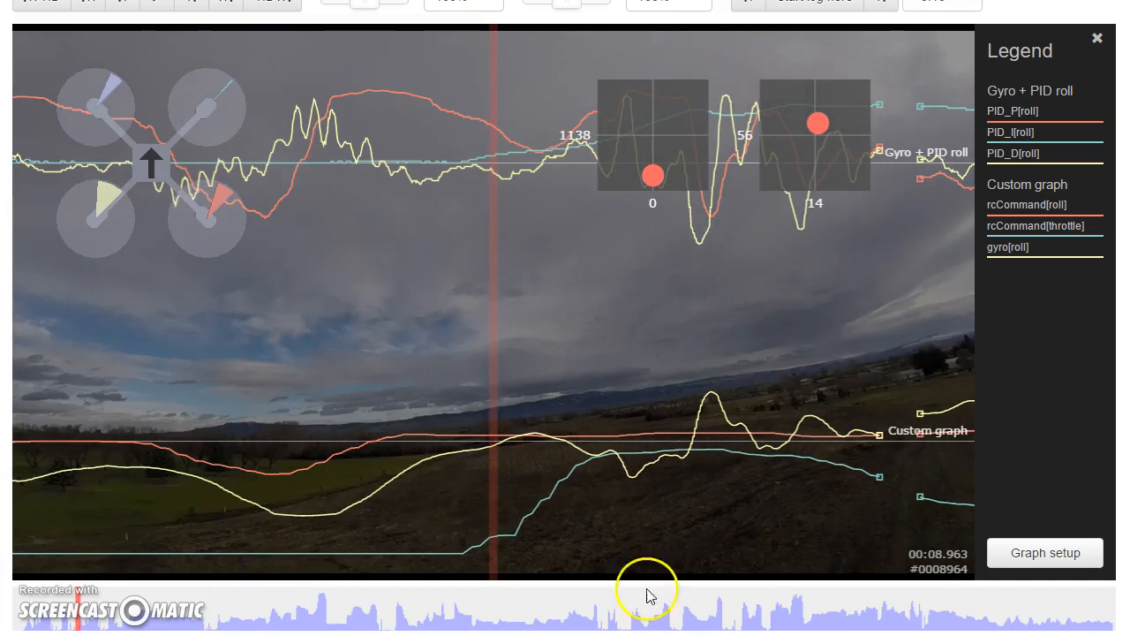
left_click(693, 615)
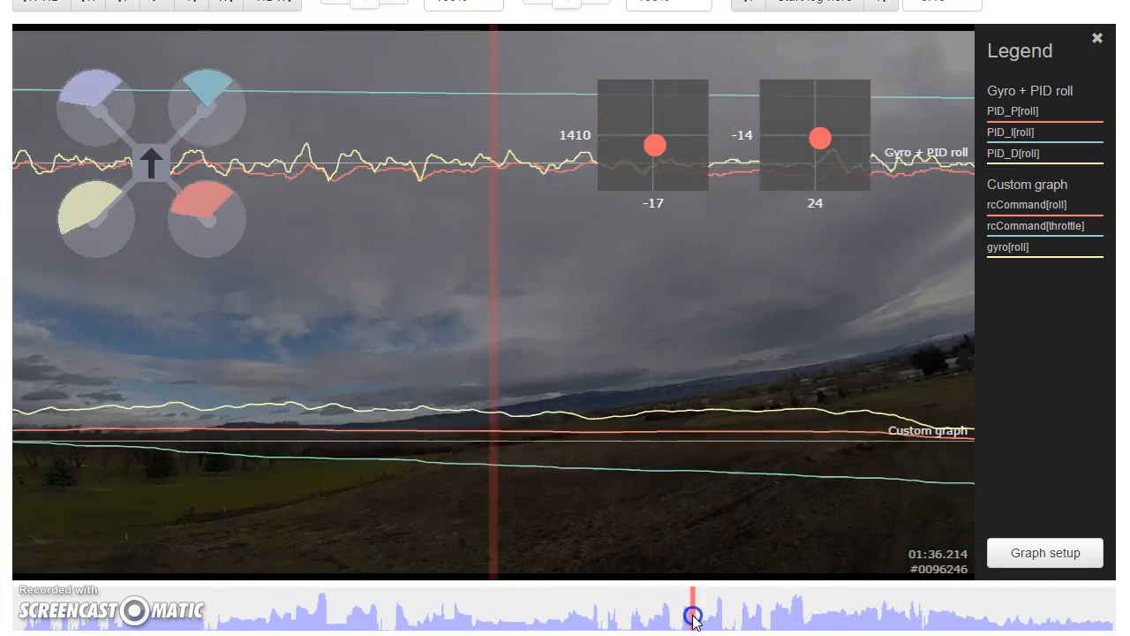
left_click_drag(693, 618, 610, 611)
left_click_drag(698, 525, 6, 526)
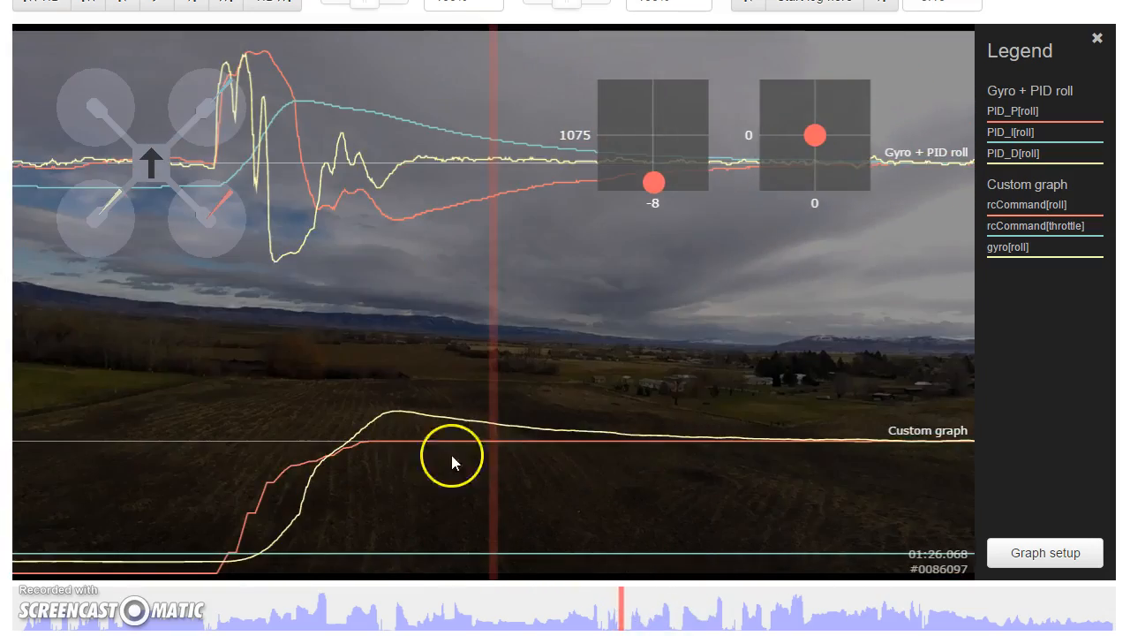
left_click_drag(724, 479, 1101, 457)
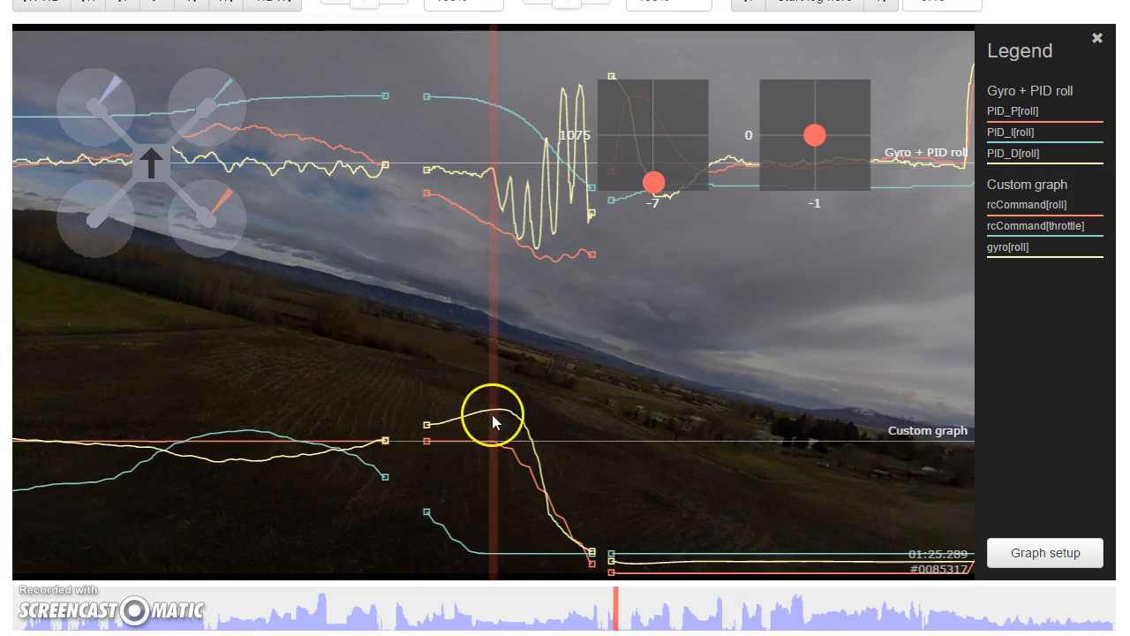
left_click_drag(701, 407, 574, 425)
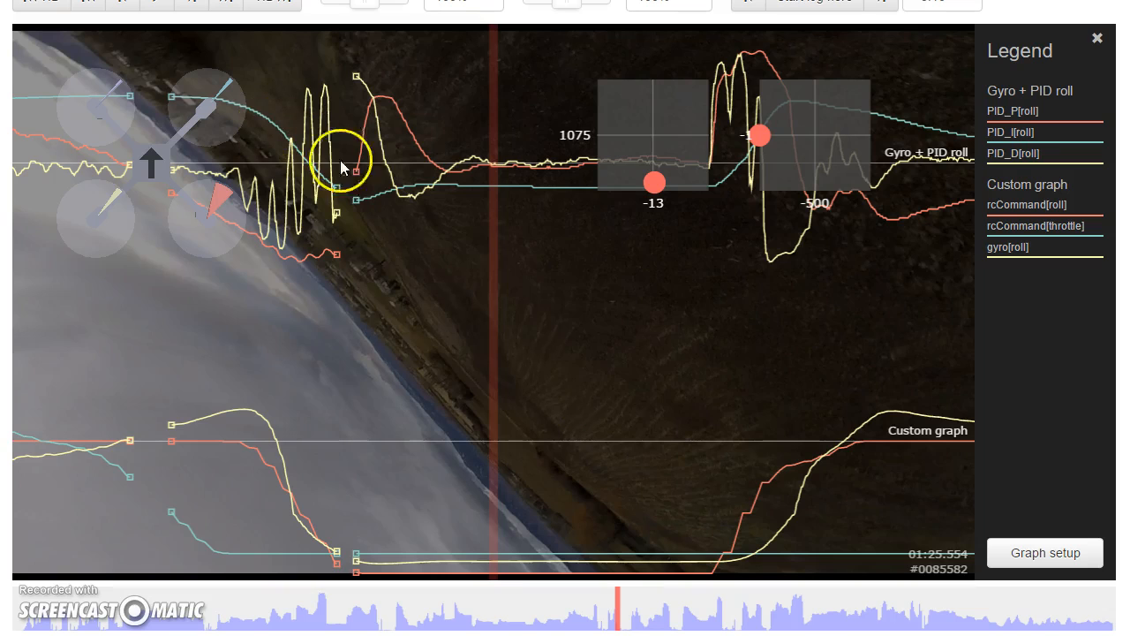
left_click_drag(556, 246, 483, 257)
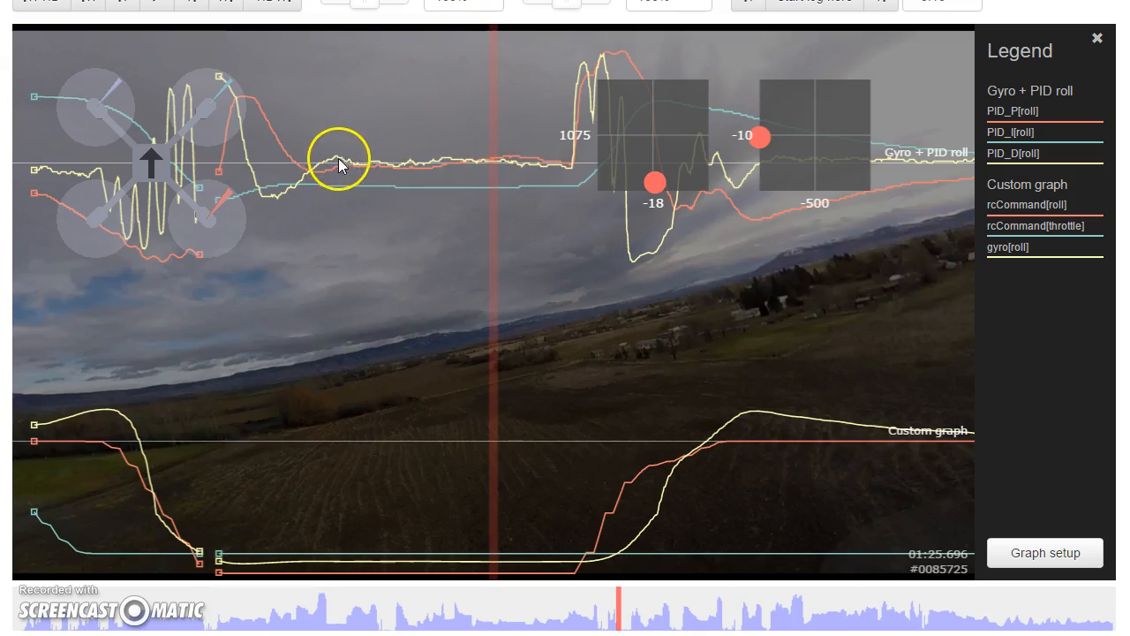
left_click_drag(492, 286, 413, 305)
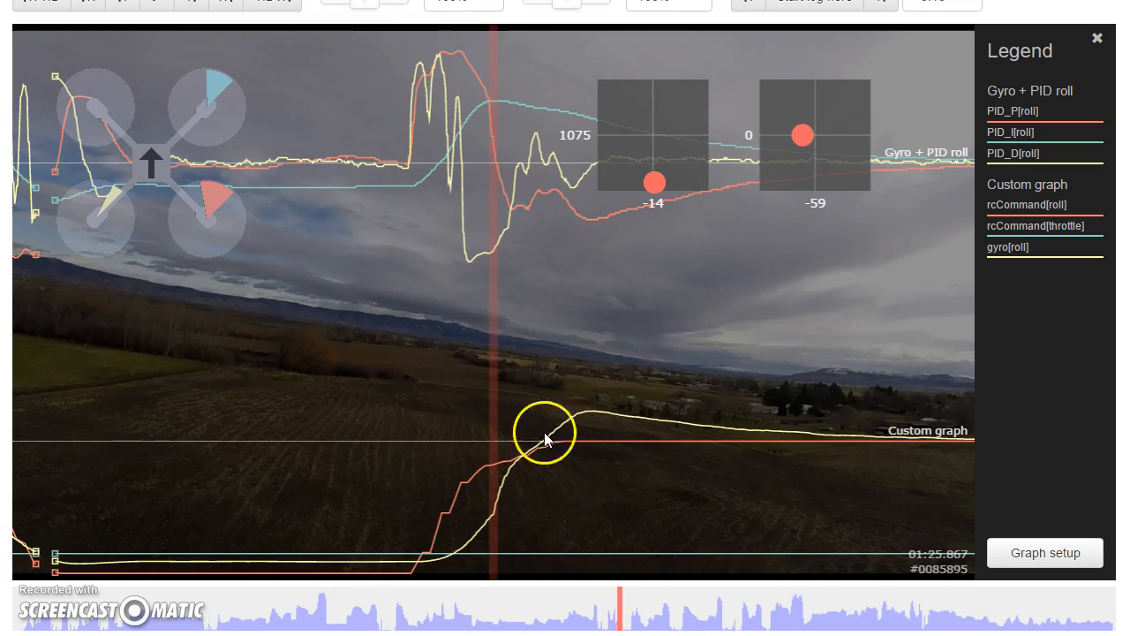
Play the log and flight video through the roll near 01:25, rewinding to before its start to watch it again.
mouse_move(600, 501)
left_mouse_down()
mouse_move(550, 479)
mouse_move(662, 434)
mouse_move(645, 479)
mouse_move(913, 461)
left_mouse_up()
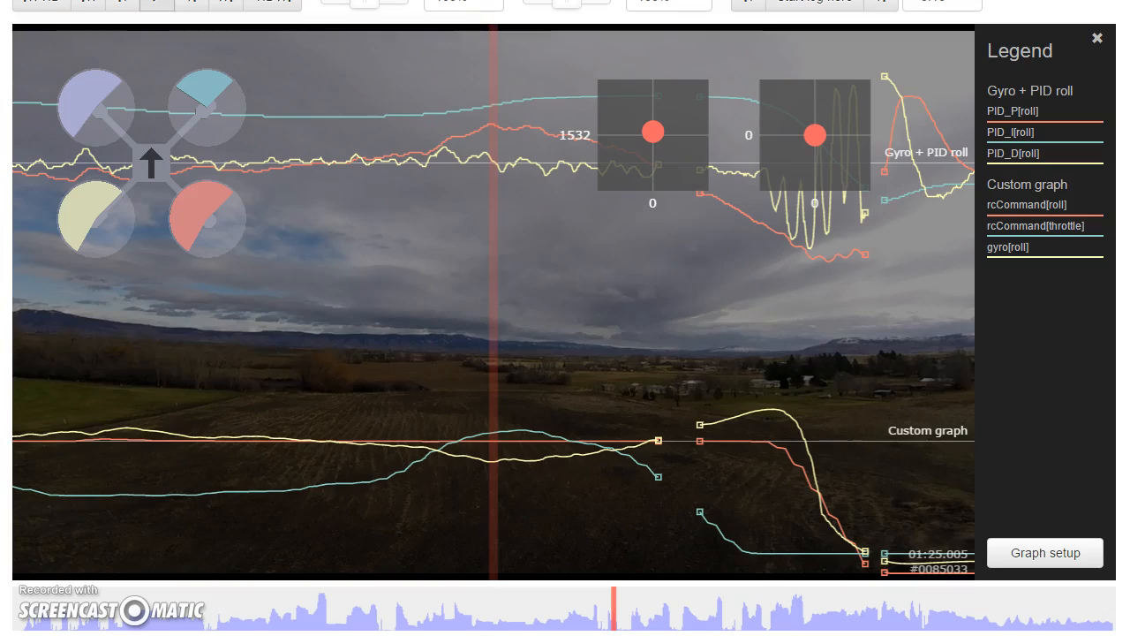
left_click(157, 3)
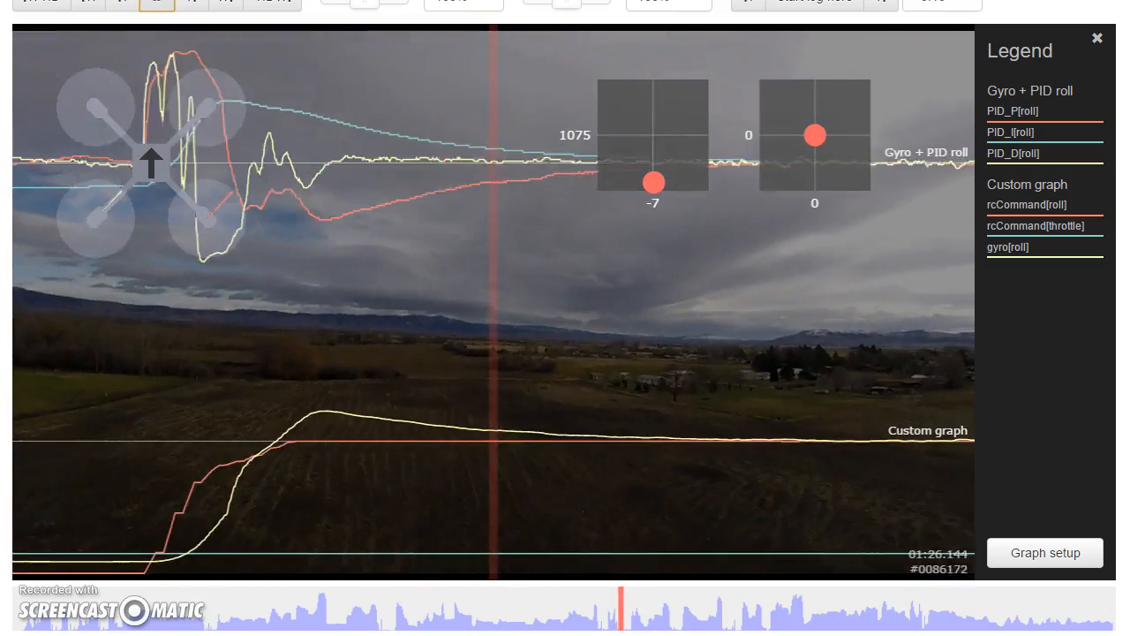
left_click_drag(221, 368, 1080, 372)
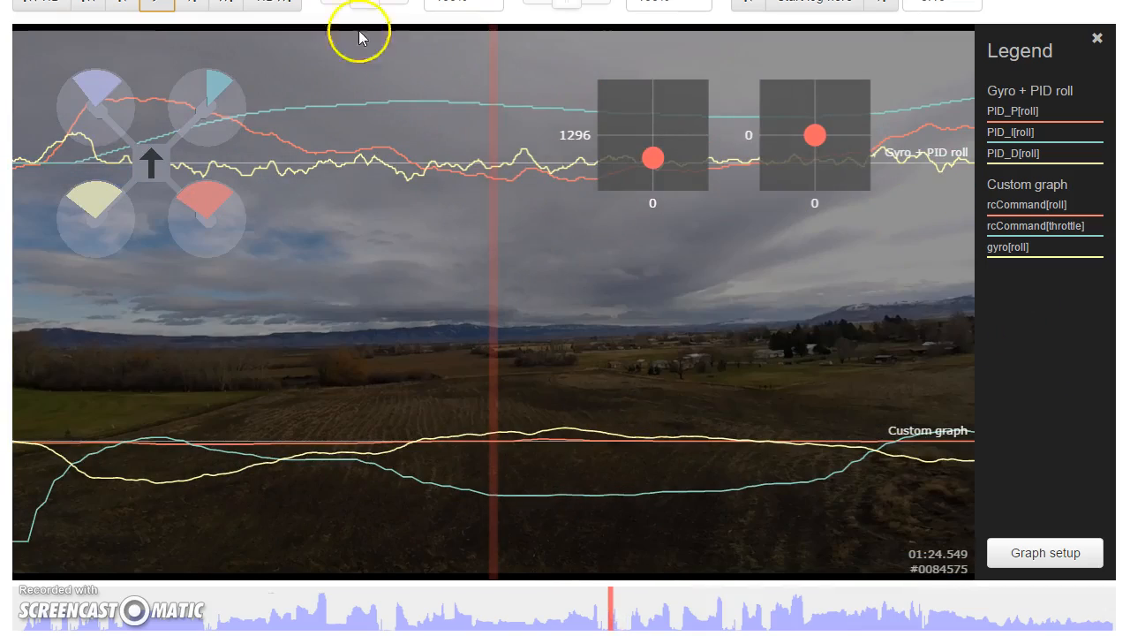
key("space")
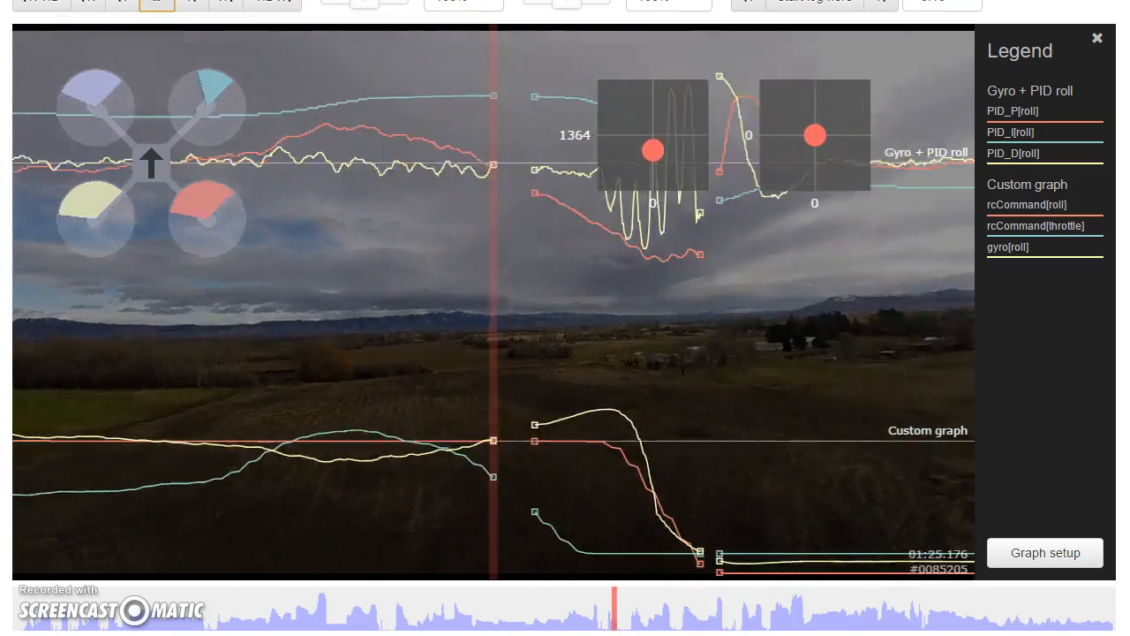
Examine how gyro[roll] overshoots rcCommand[roll] at the end of the 01:25 roll and compare it with the PID_P, PID_I and PID_D traces.
left_click_drag(146, 227, 530, 393)
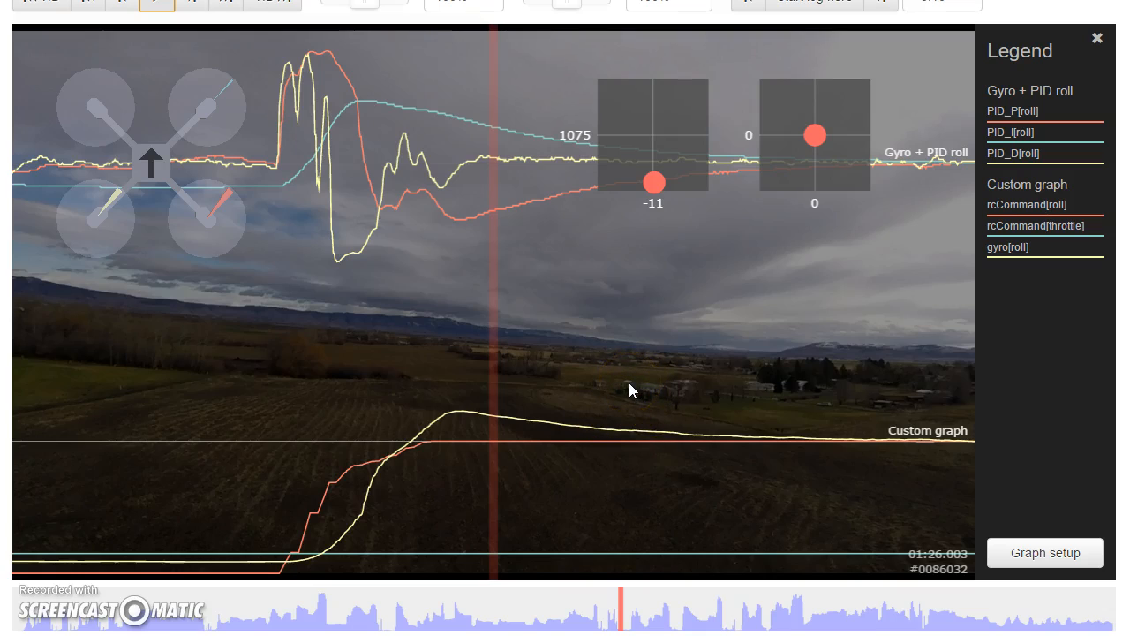
left_click_drag(491, 416, 517, 428)
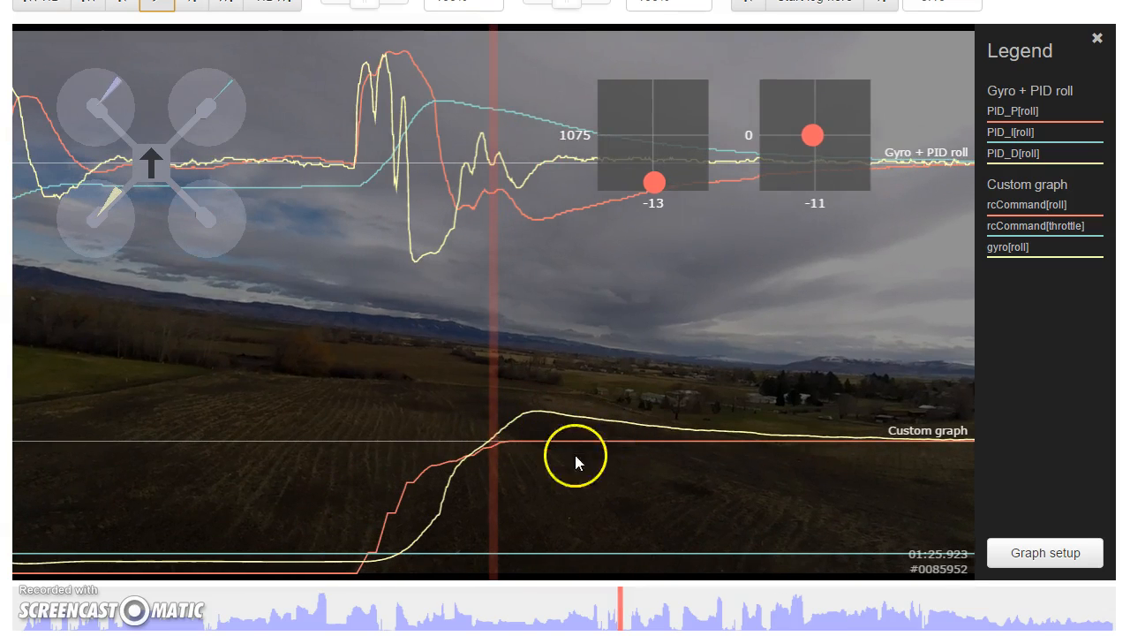
left_click_drag(575, 459, 618, 468)
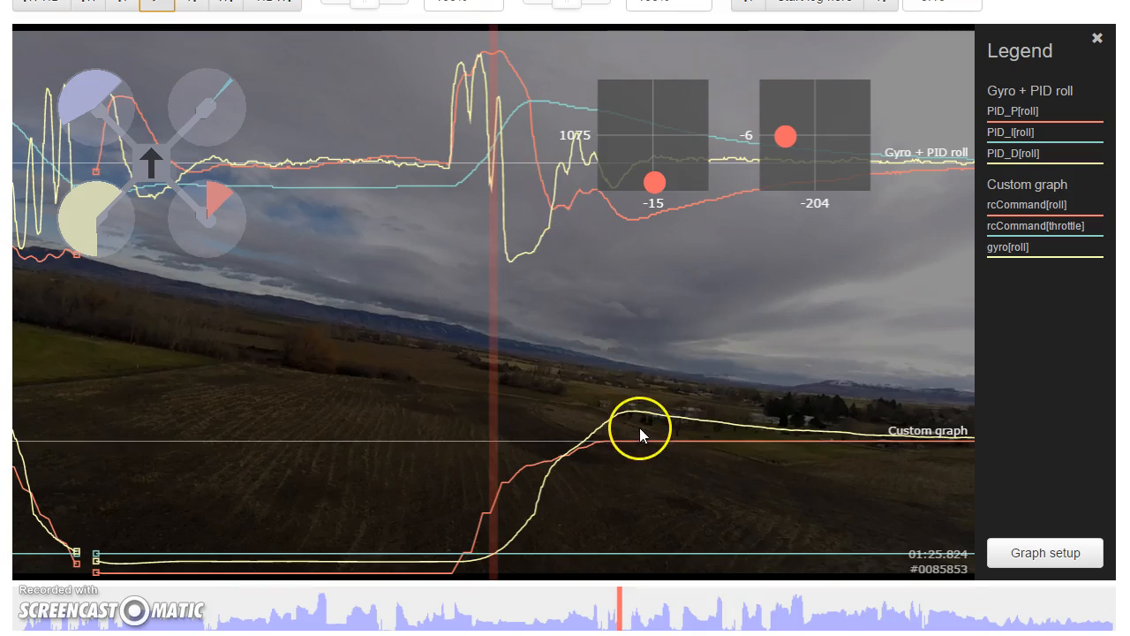
left_click_drag(638, 428, 658, 471)
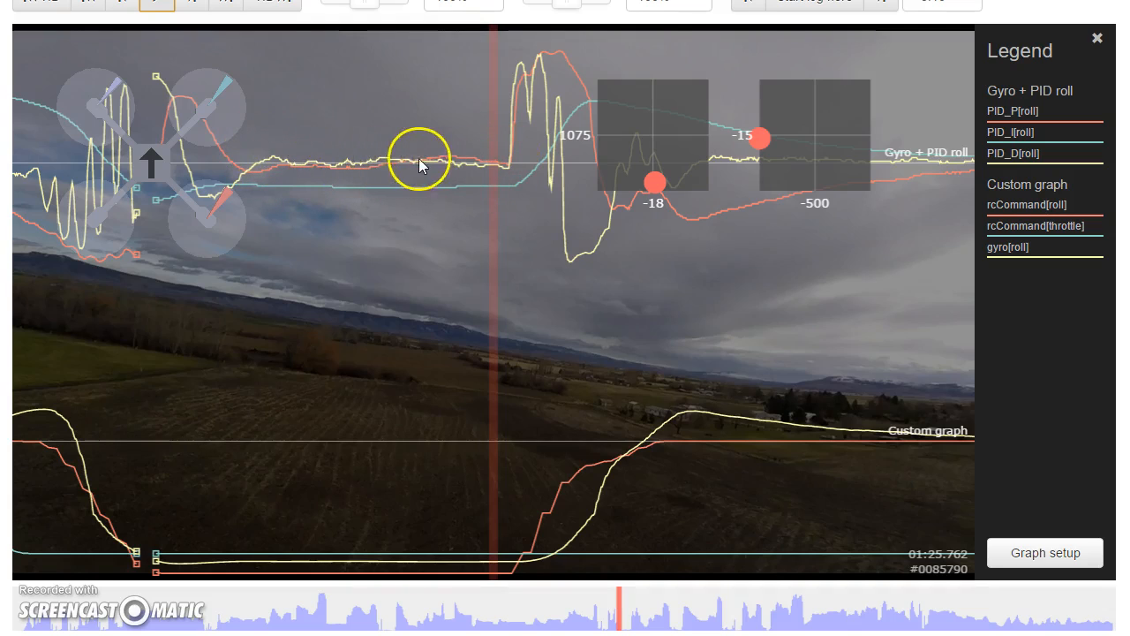
left_click_drag(565, 280, 540, 281)
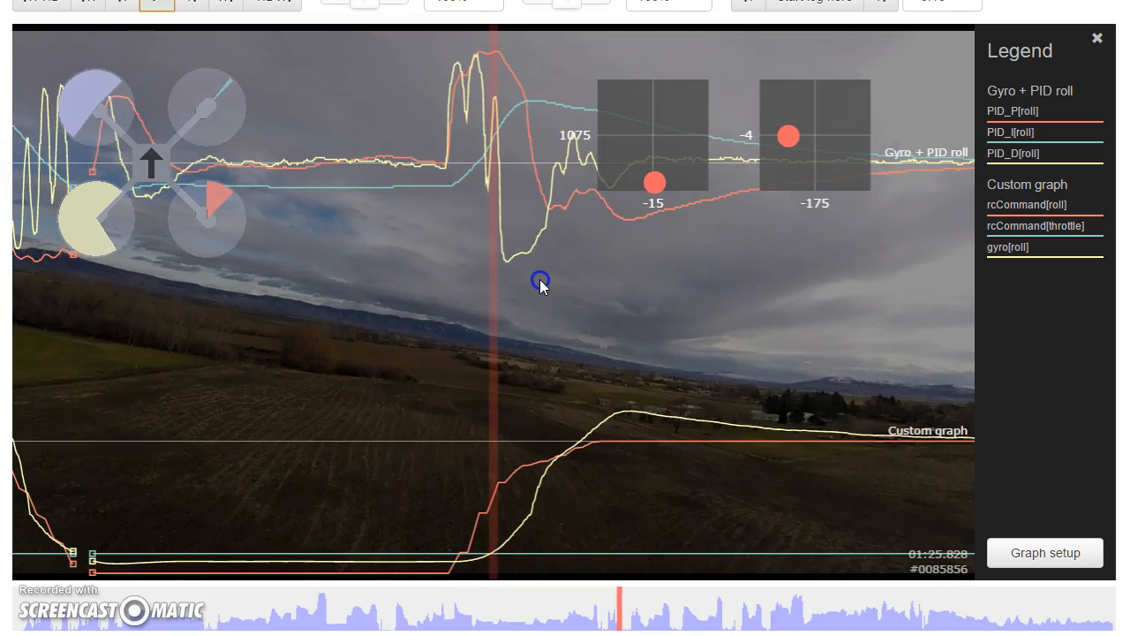
Jump to about 00:17 in the log and examine the roll PID, gyro and throttle traces through the roll flown with throttle applied.
left_click_drag(726, 369, 574, 404)
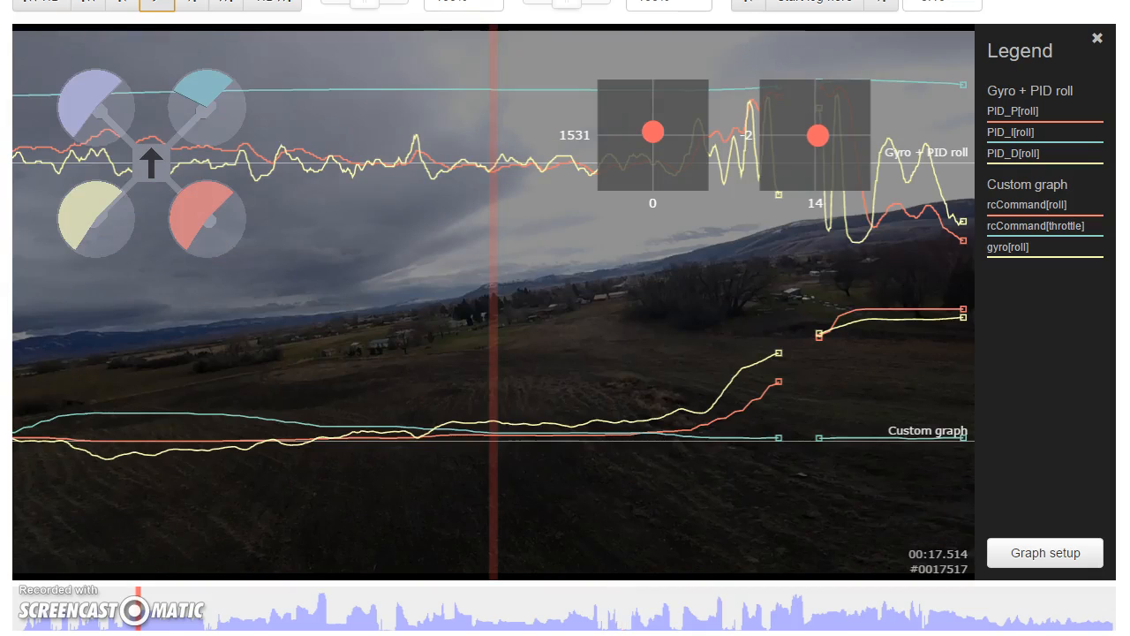
left_click_drag(855, 551, 746, 529)
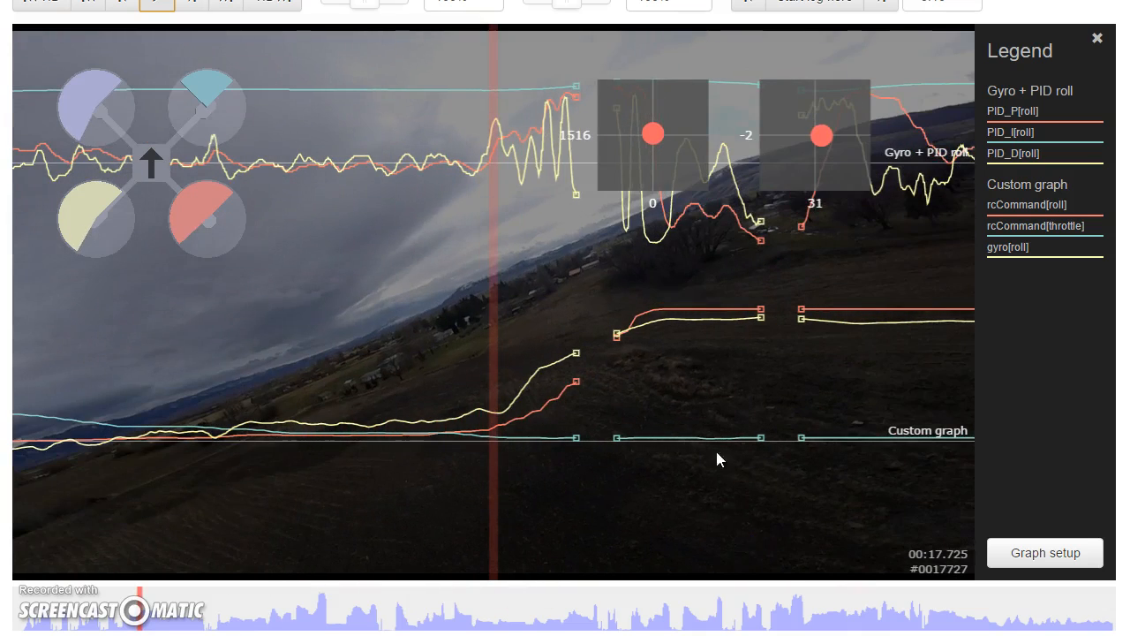
left_click_drag(775, 406, 681, 416)
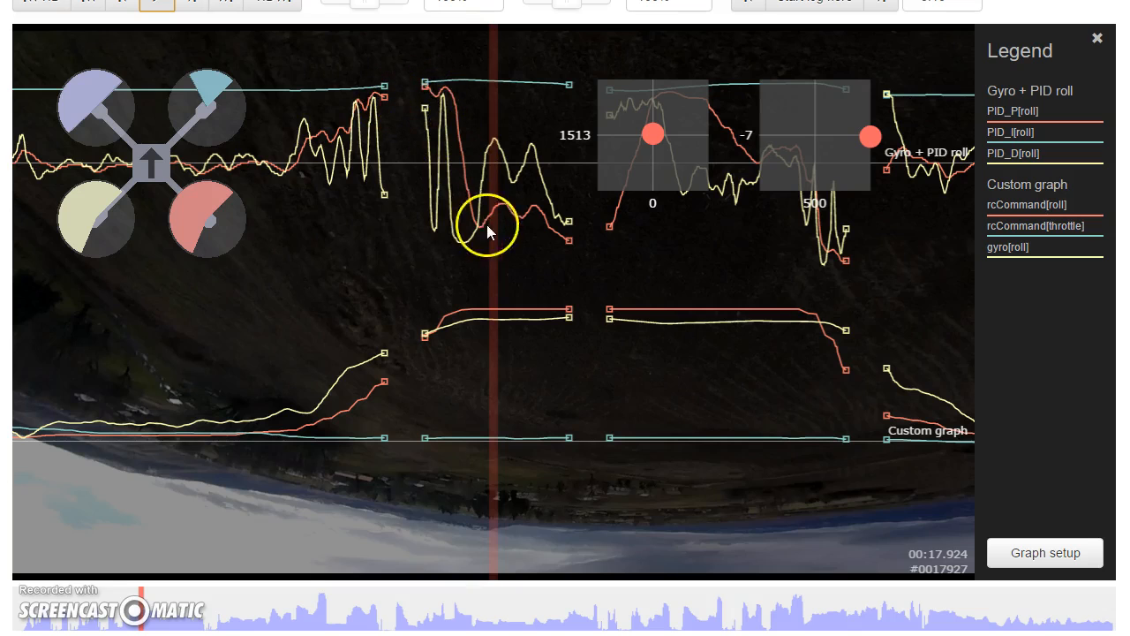
left_click_drag(536, 251, 494, 254)
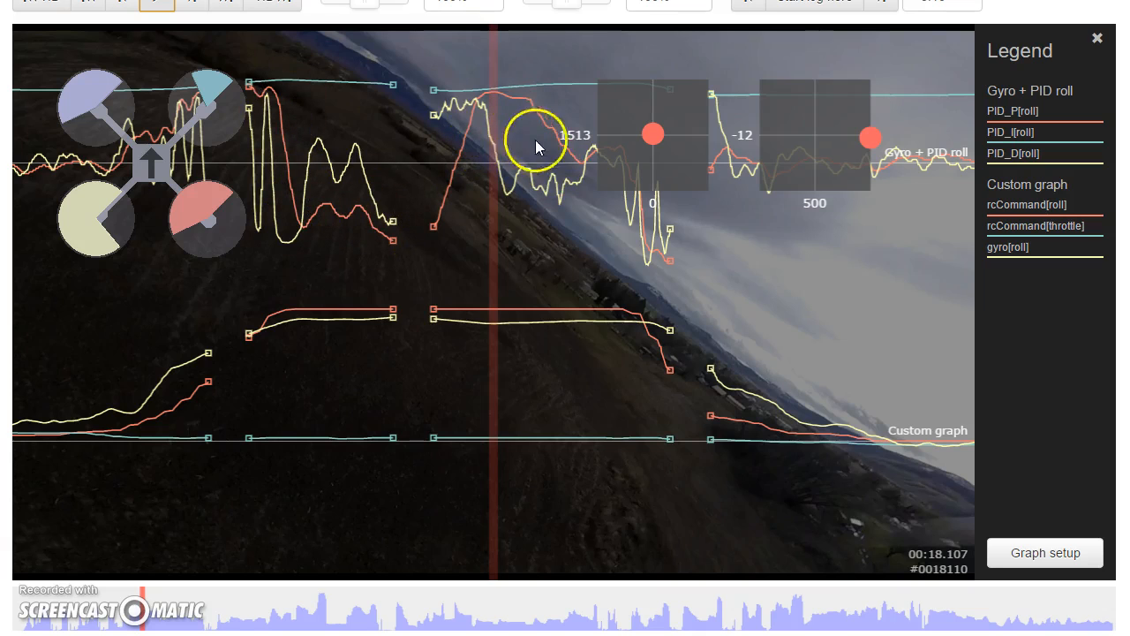
left_click_drag(593, 225, 561, 227)
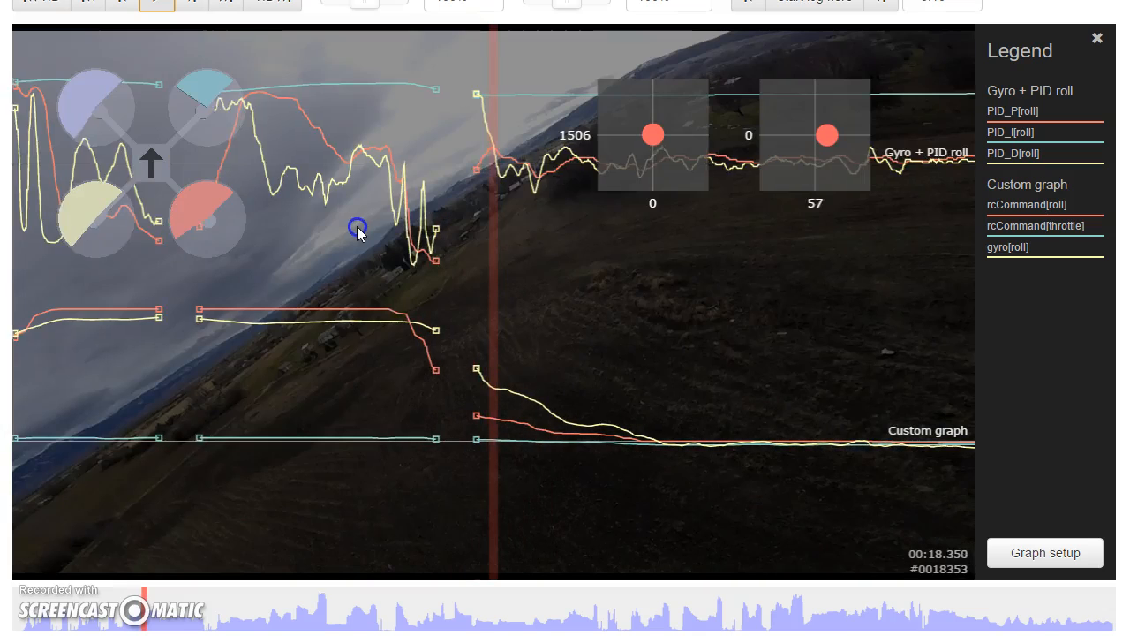
left_click(357, 230)
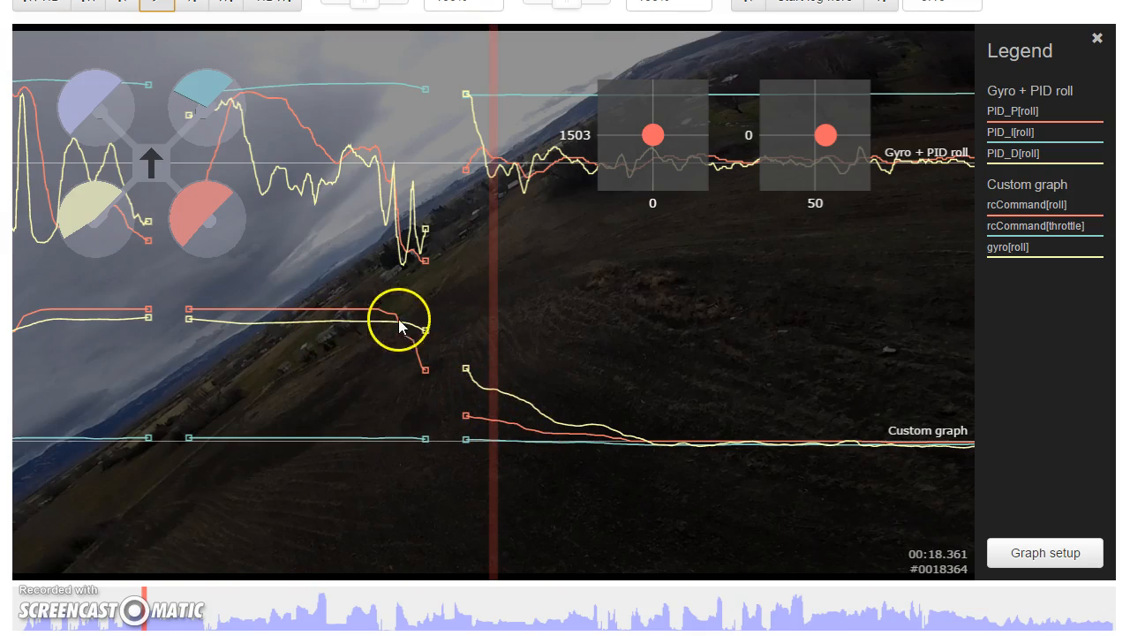
Play the flight video through the 00:18 roll and return to the point where the roll ends.
left_click_drag(637, 425, 1024, 432)
left_click(152, 11)
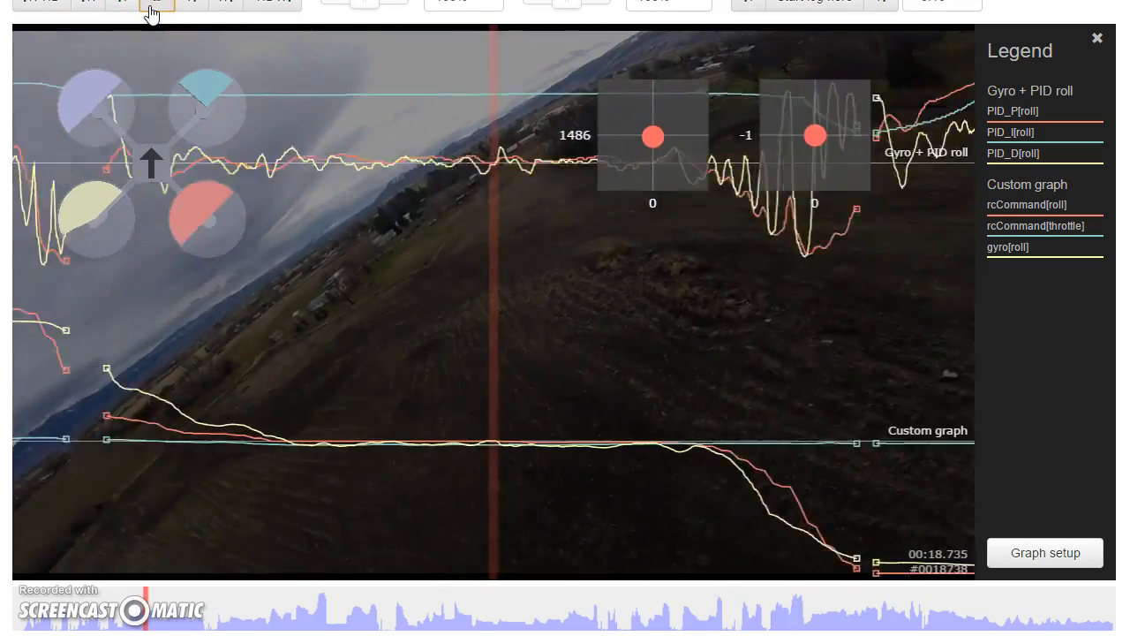
left_click_drag(300, 345, 571, 344)
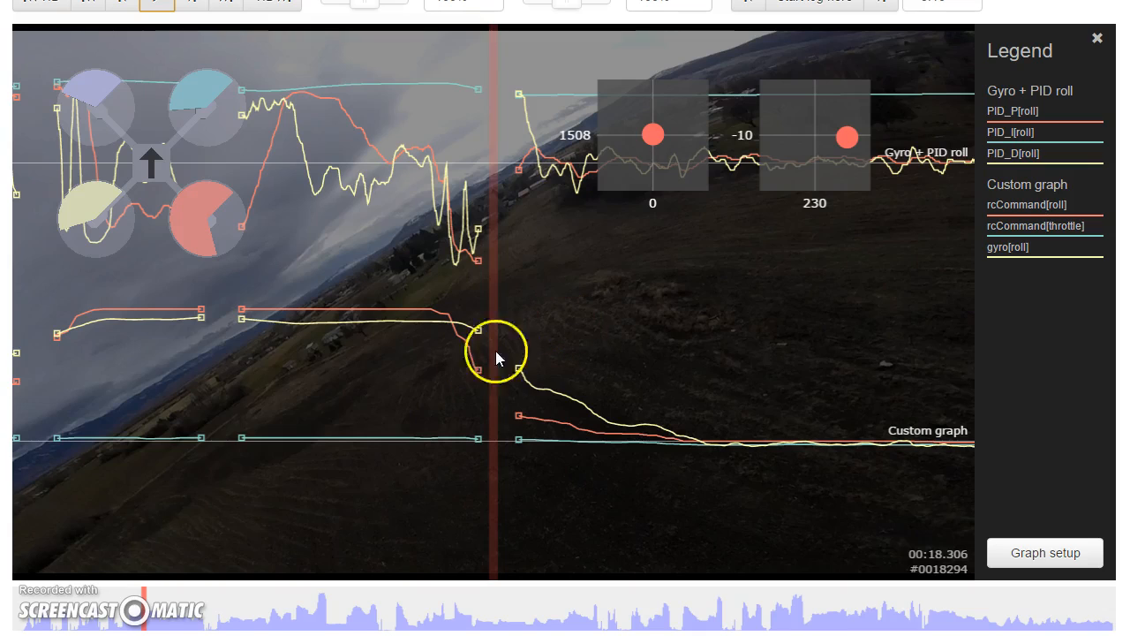
Jump to about 02:10 in the log and examine the throttle, gyro and roll PID traces from that roll's start to its end.
left_click(931, 608)
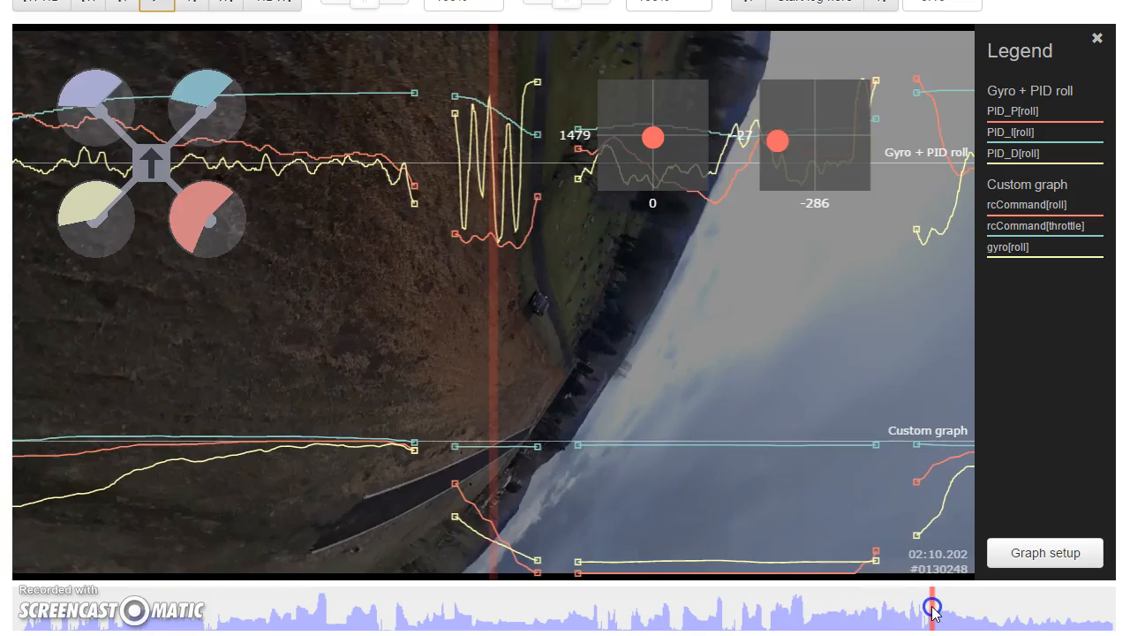
left_click_drag(931, 607, 930, 607)
left_click_drag(878, 509, 860, 514)
left_click_drag(744, 297, 674, 322)
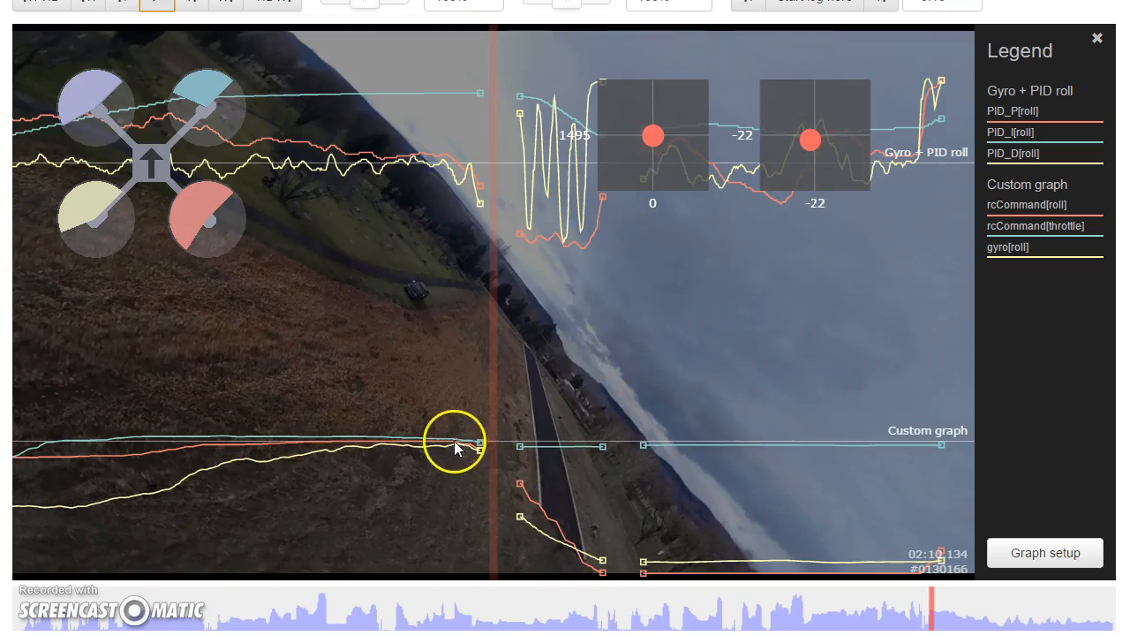
left_click_drag(704, 394, 695, 394)
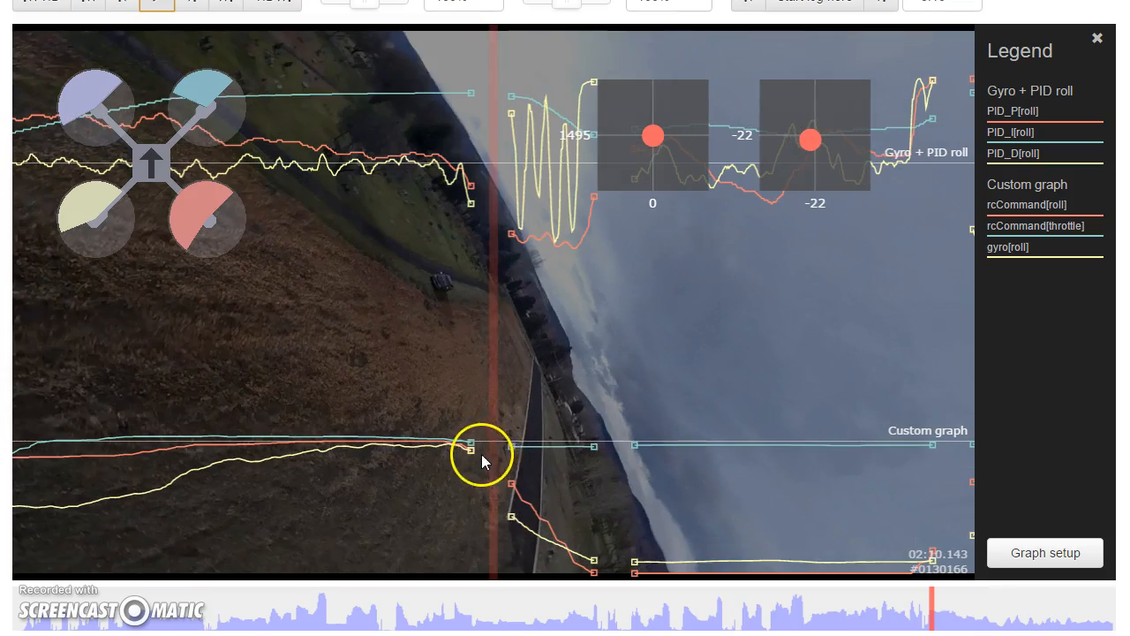
left_click_drag(778, 292, 613, 296)
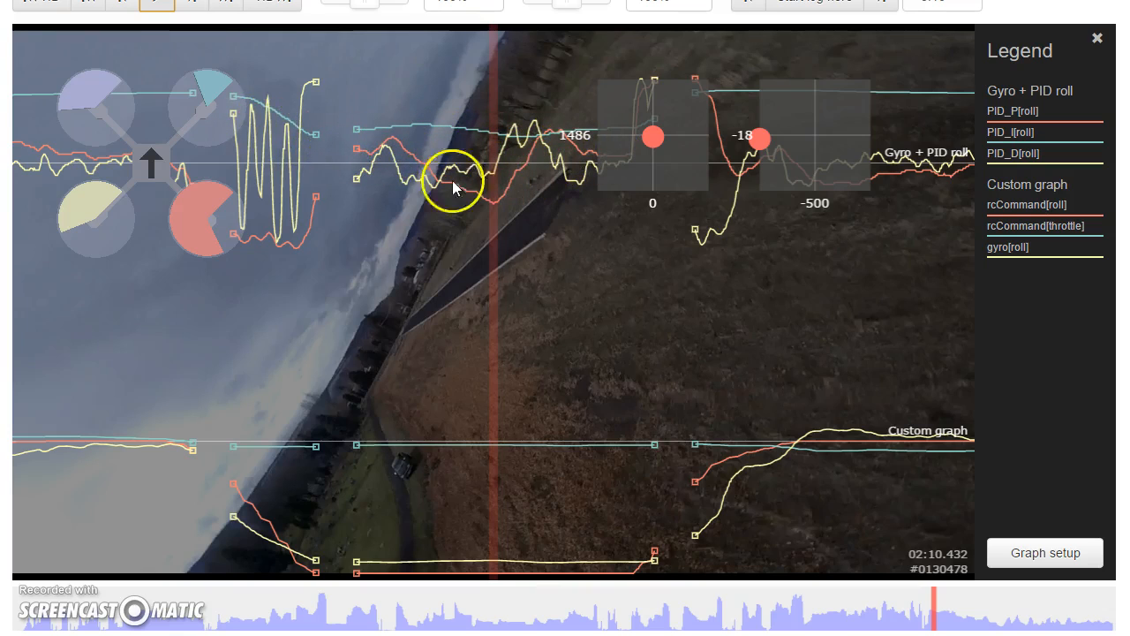
left_click_drag(595, 300, 518, 341)
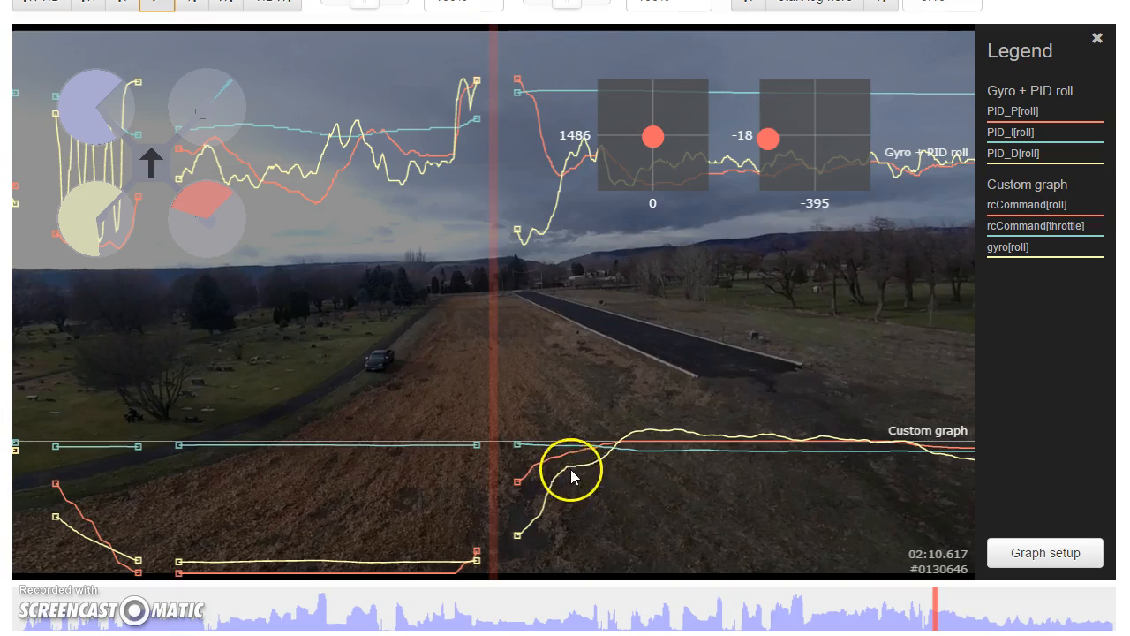
Rewind to about 02:09.8 and play the flight video through the 02:10 roll, repeating it to check how it ends.
left_click_drag(695, 436, 1083, 423)
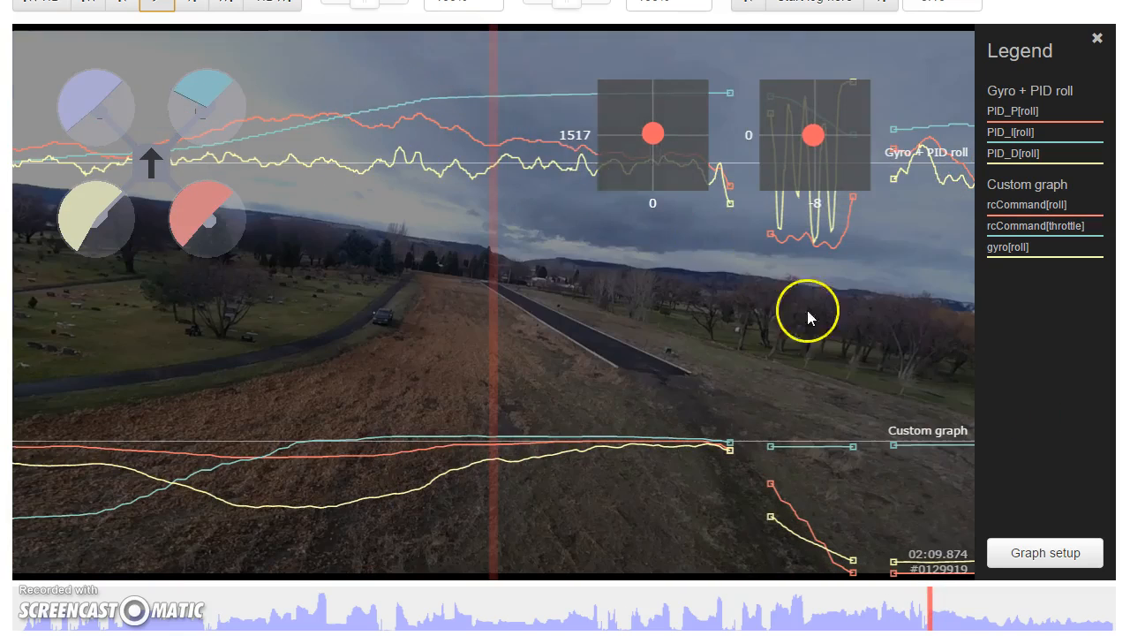
left_click(157, 3)
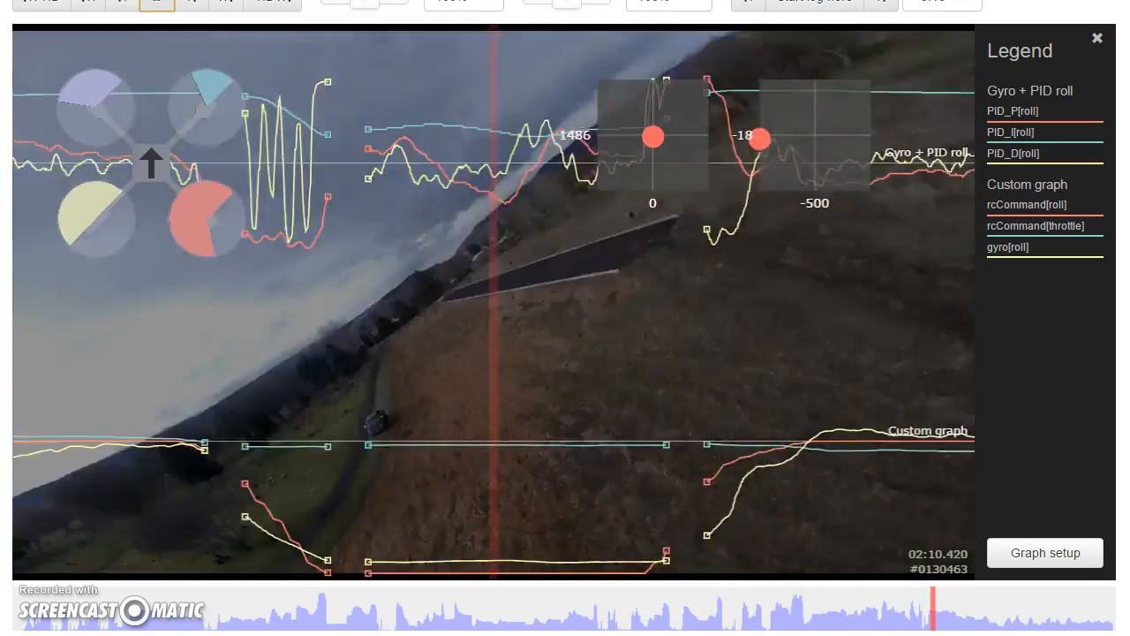
left_click(157, 4)
left_click_drag(219, 286, 838, 304)
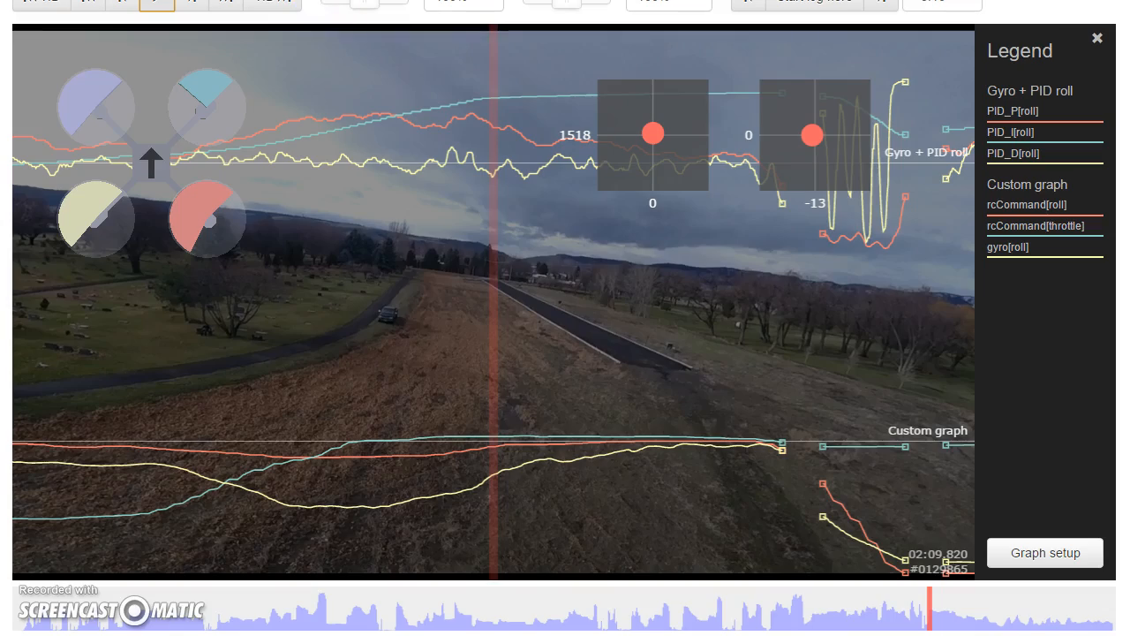
left_click(157, 4)
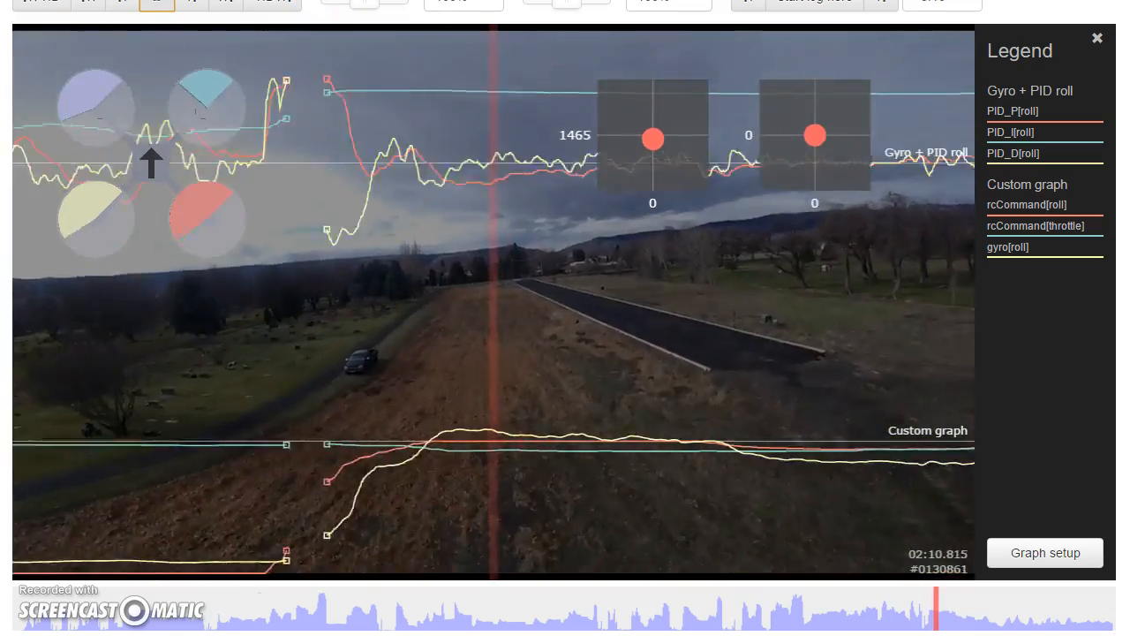
Jump to about 00:26.6 in the log and examine the pitch PID, gyro and throttle traces as the throttle drops before the flip.
left_click_drag(143, 273, 303, 382)
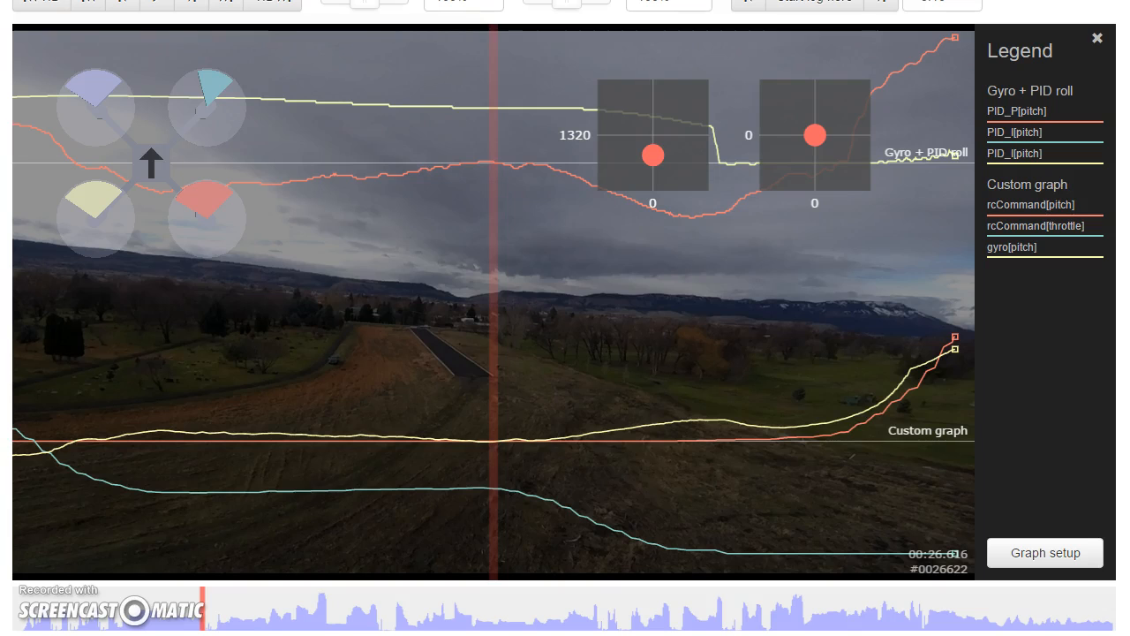
left_click_drag(536, 292, 444, 295)
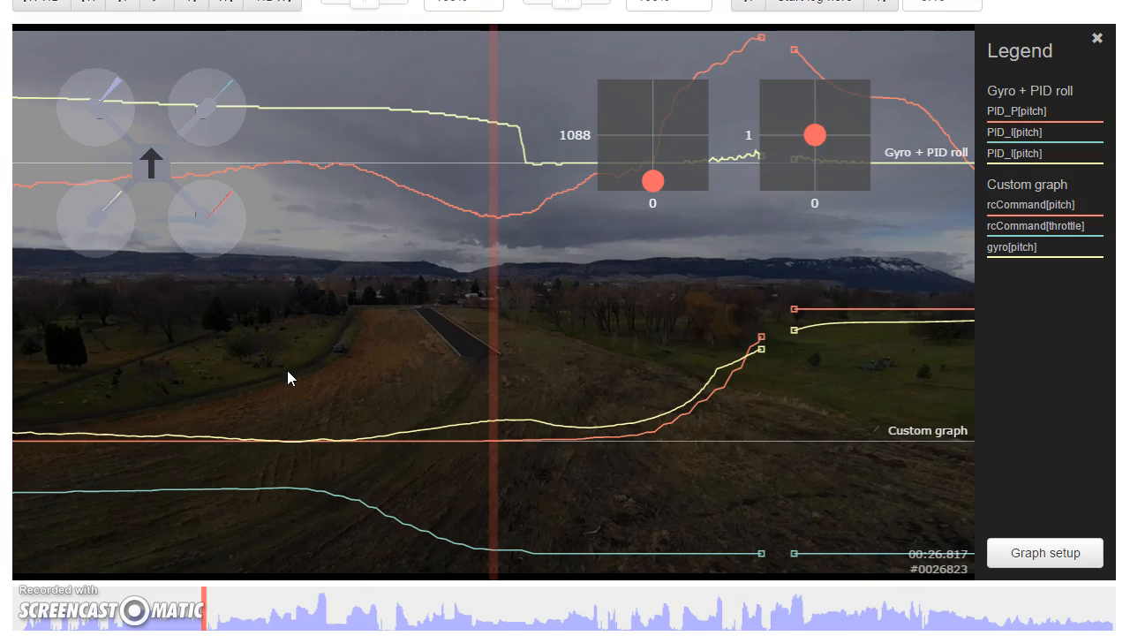
left_click_drag(287, 370, 292, 371)
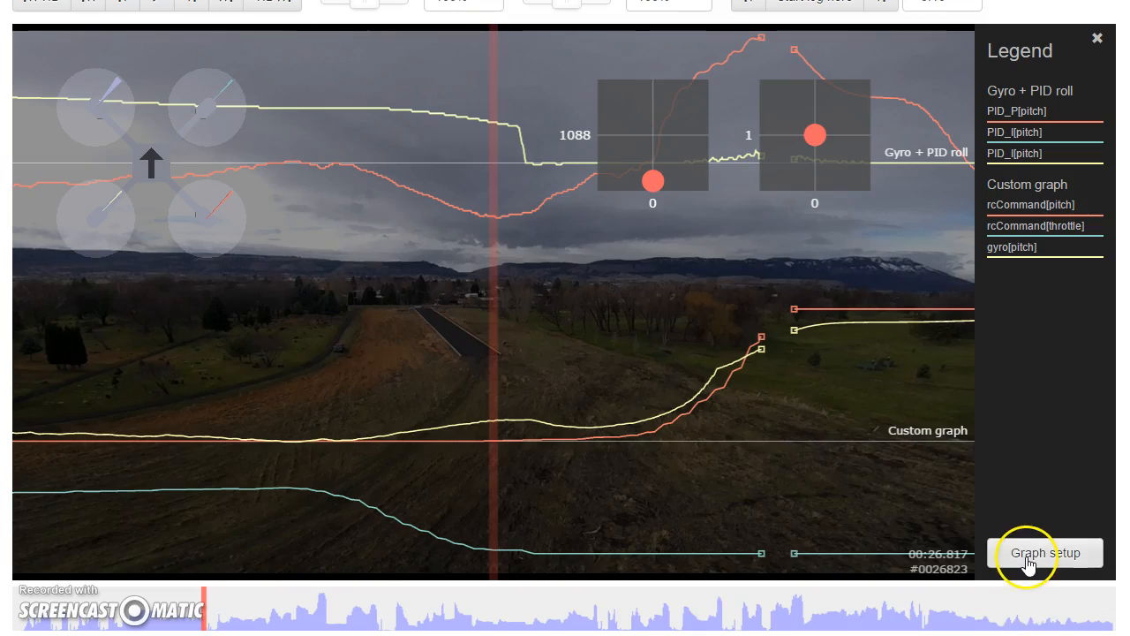
Change the first graph's third field to PID_D[pitch] and save the graph setup.
left_click(995, 550)
left_click(482, 128)
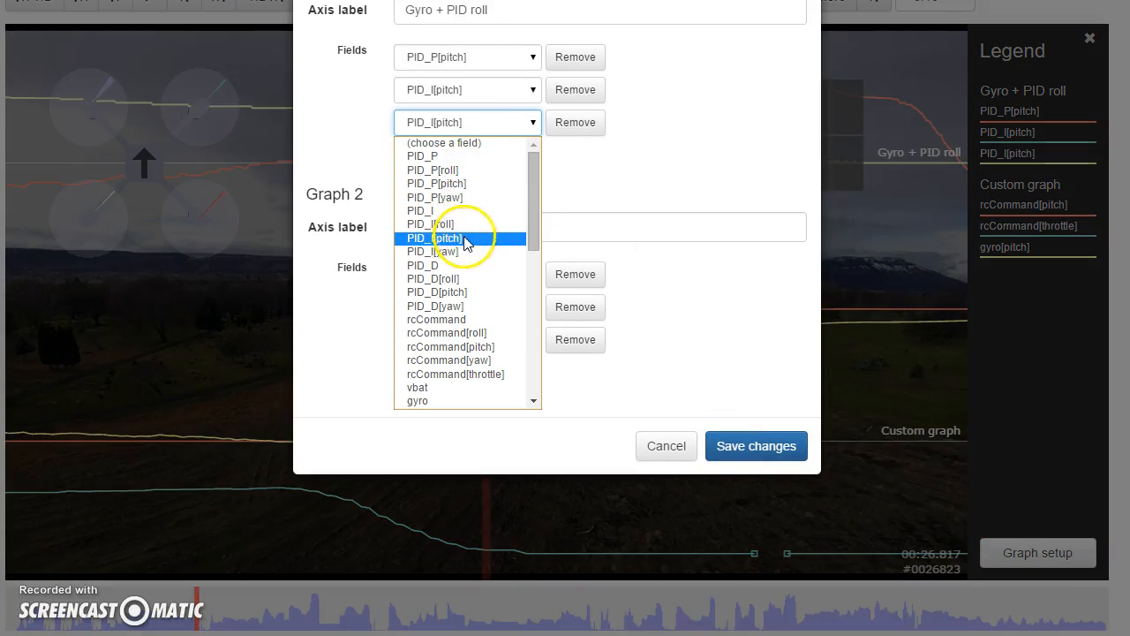
left_click(462, 292)
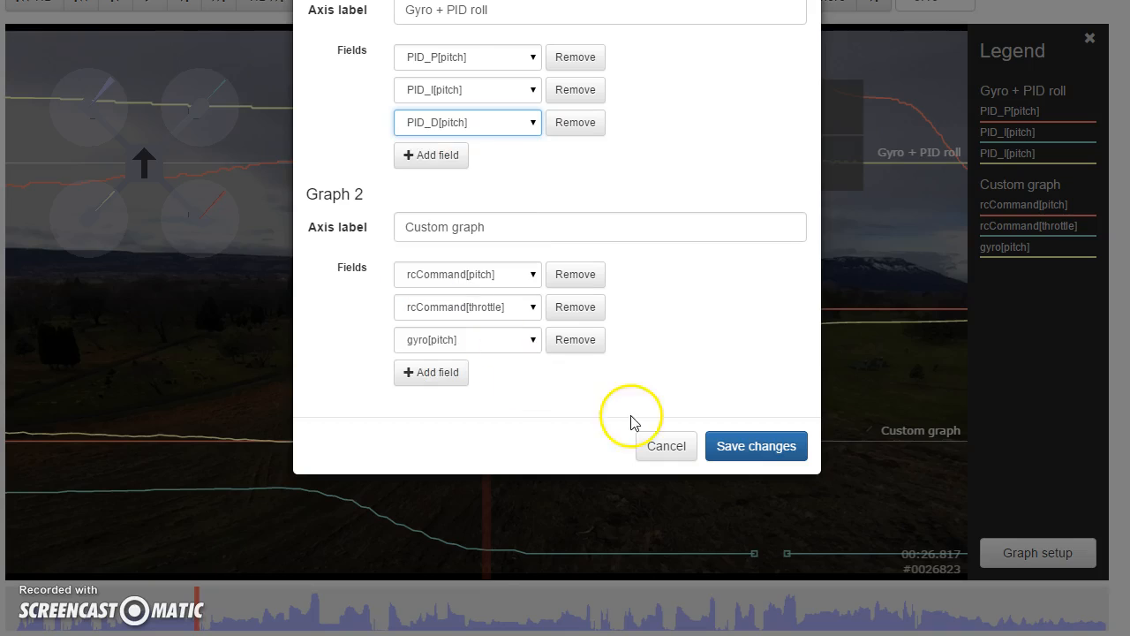
left_click(732, 448)
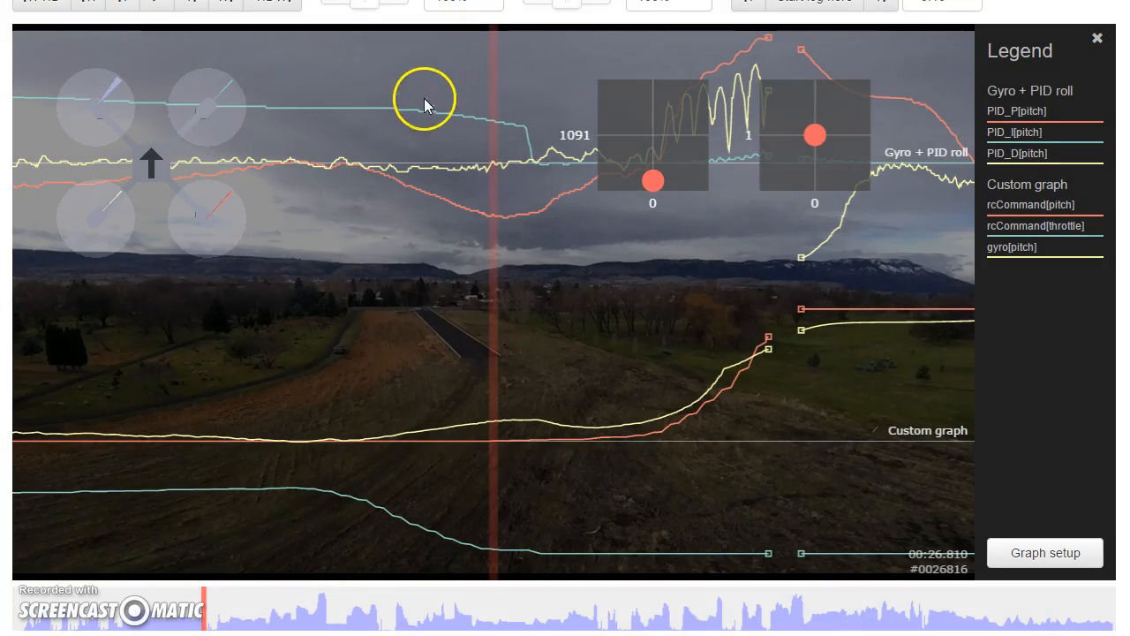
Examine the pitch PID, gyro and stick command traces through the 00:27 flip and play its flight video from about 00:26.4.
left_click_drag(599, 314, 455, 329)
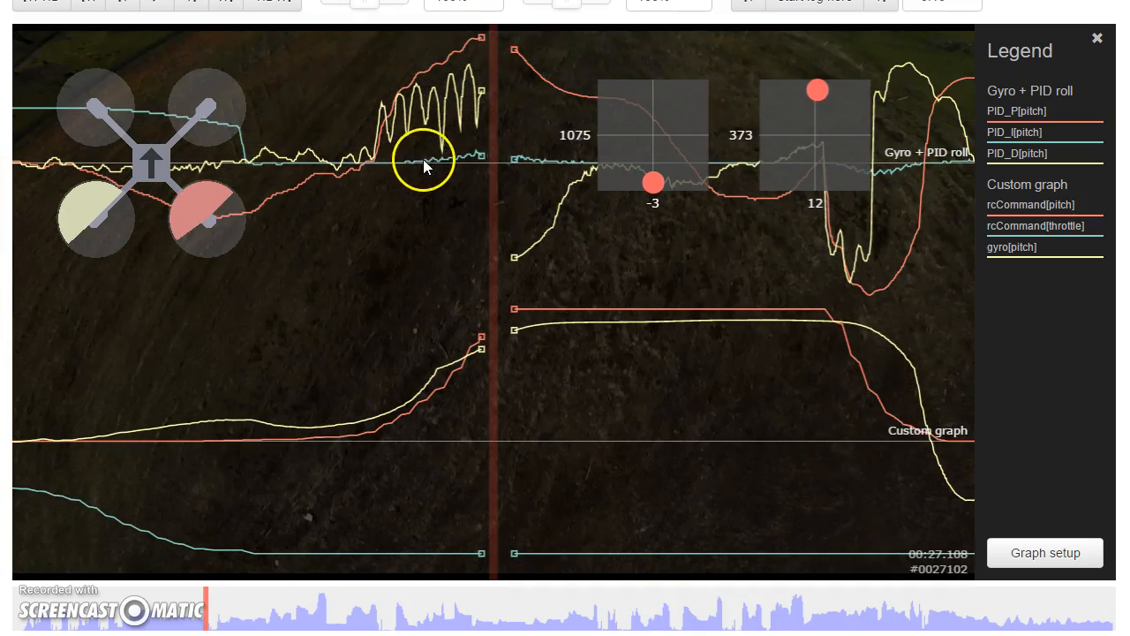
left_click_drag(615, 238, 373, 269)
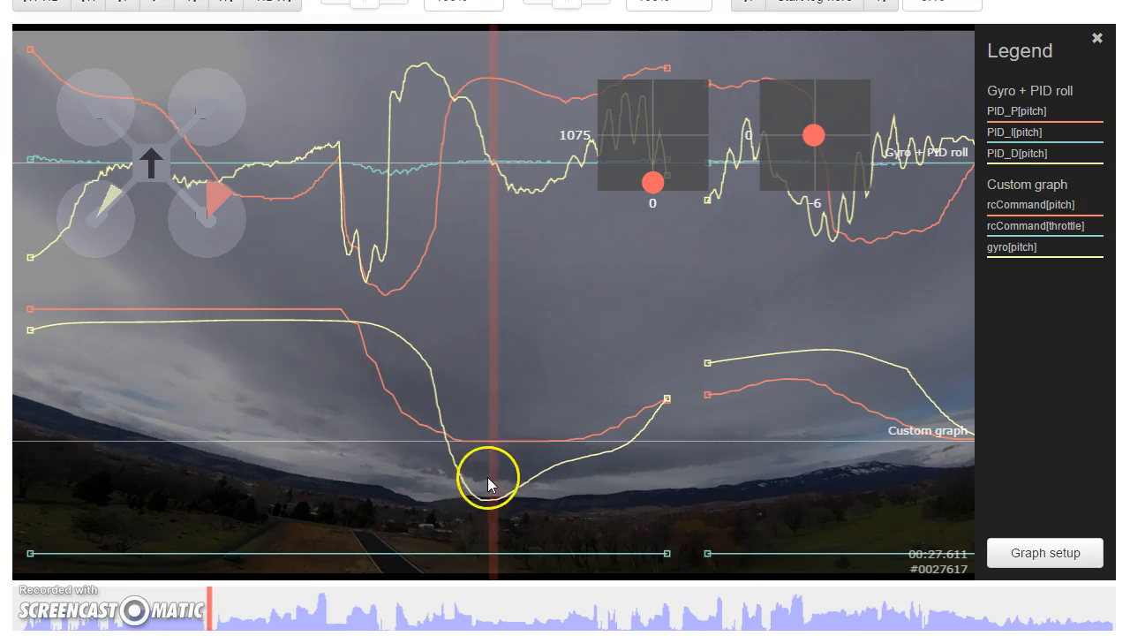
left_click_drag(427, 452, 1027, 421)
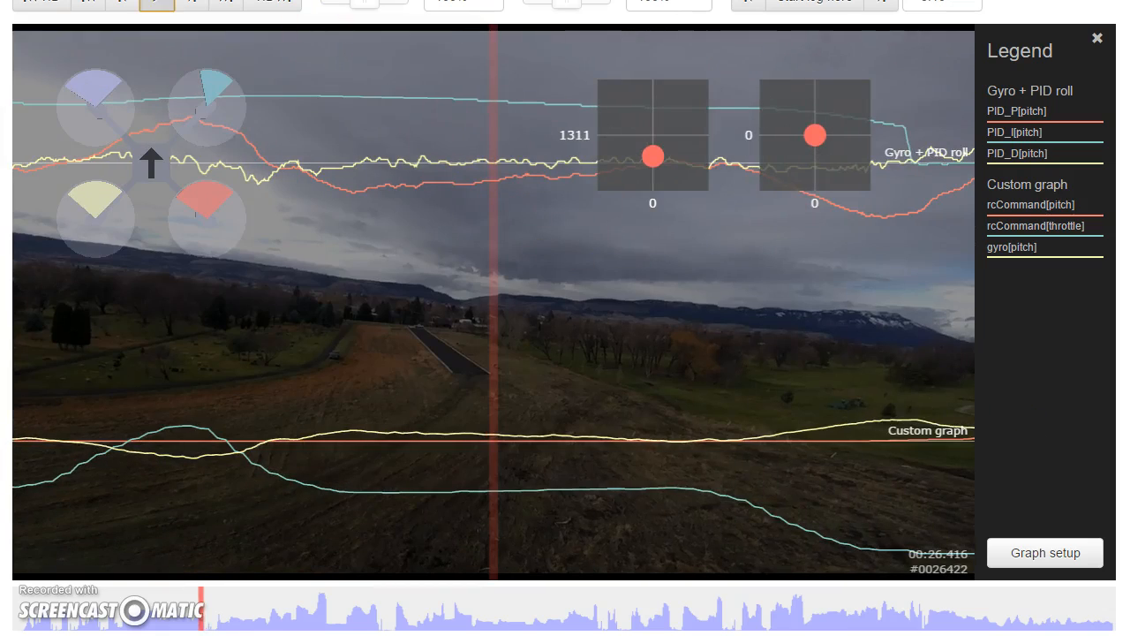
key("space")
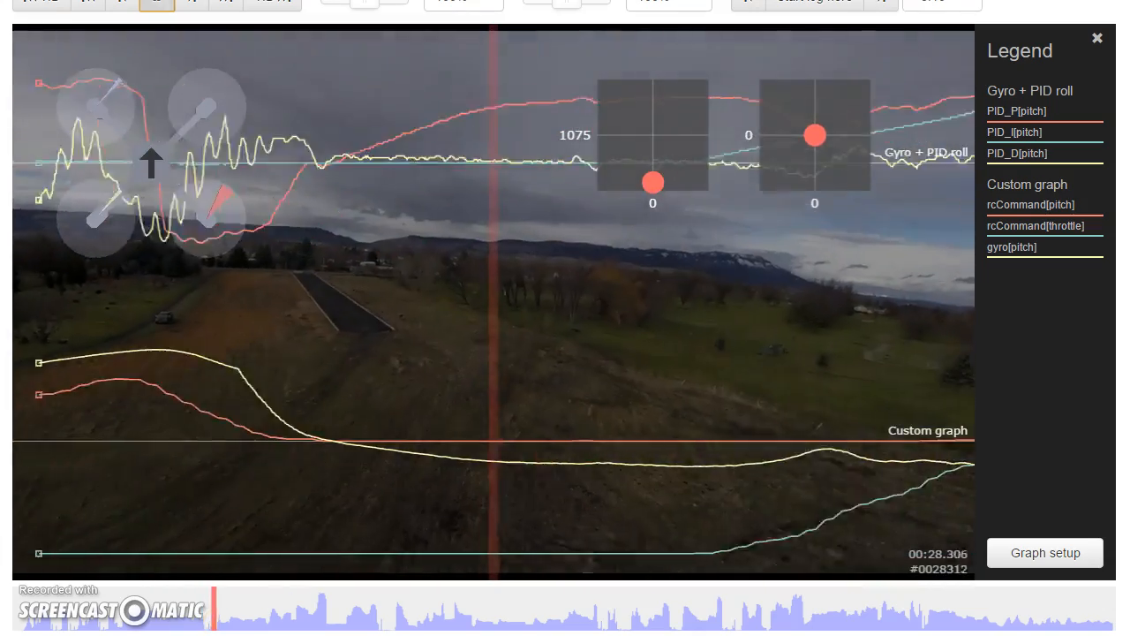
left_click_drag(282, 512, 779, 463)
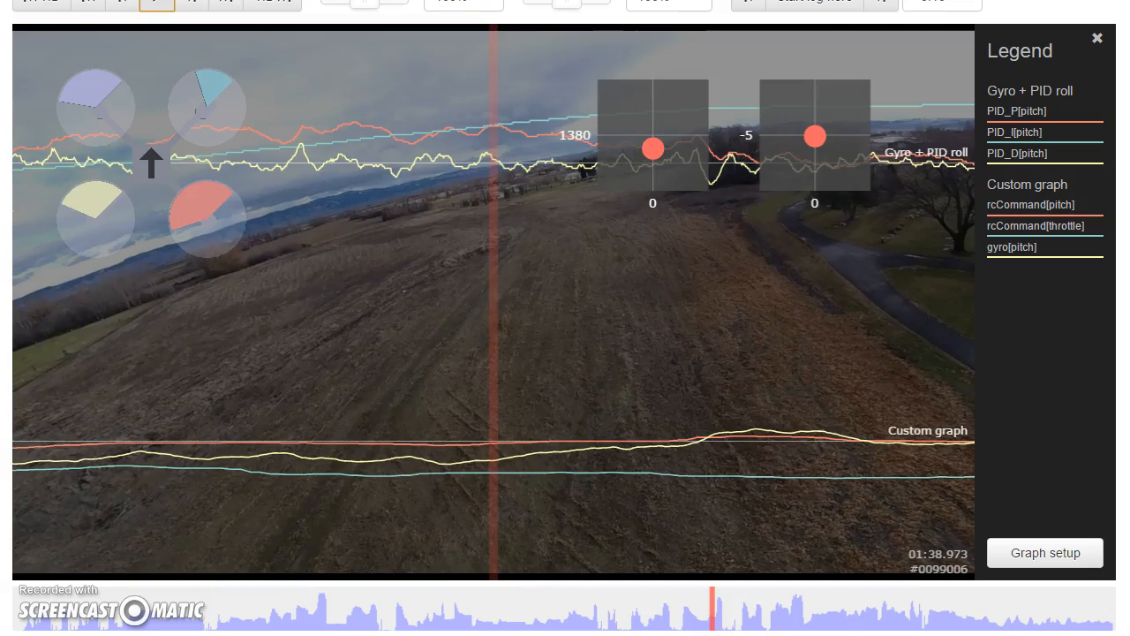
Jump to about 01:40.4 in the log and examine the pitch traces from the throttle cut into the zero-throttle flip.
left_click_drag(656, 454, 2, 479)
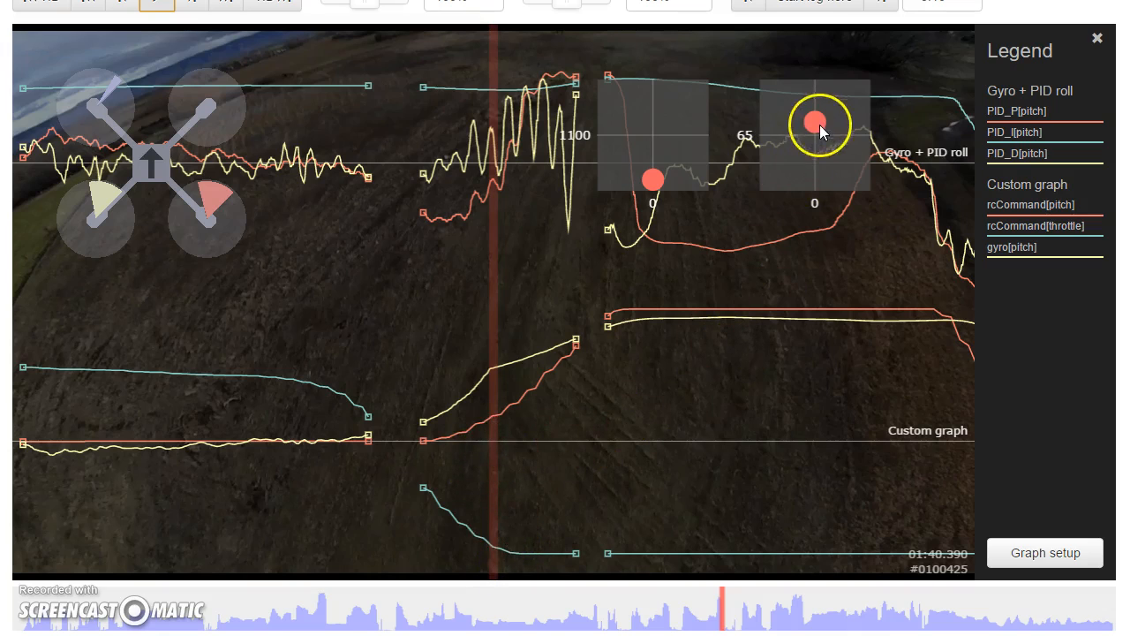
left_click_drag(853, 397, 835, 398)
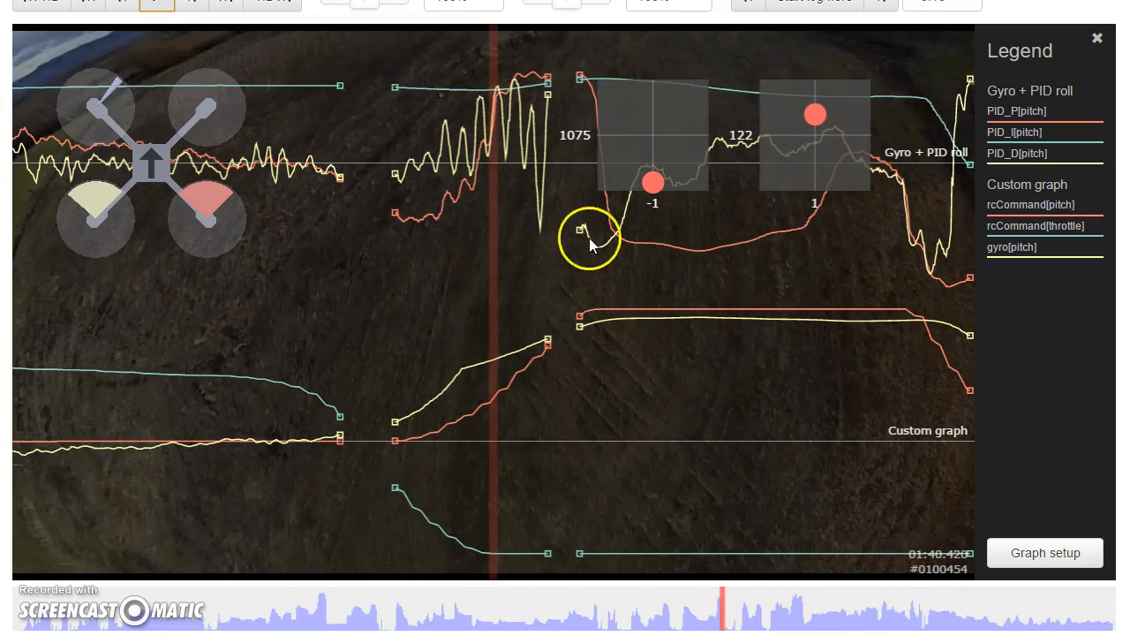
left_click_drag(535, 83, 467, 89)
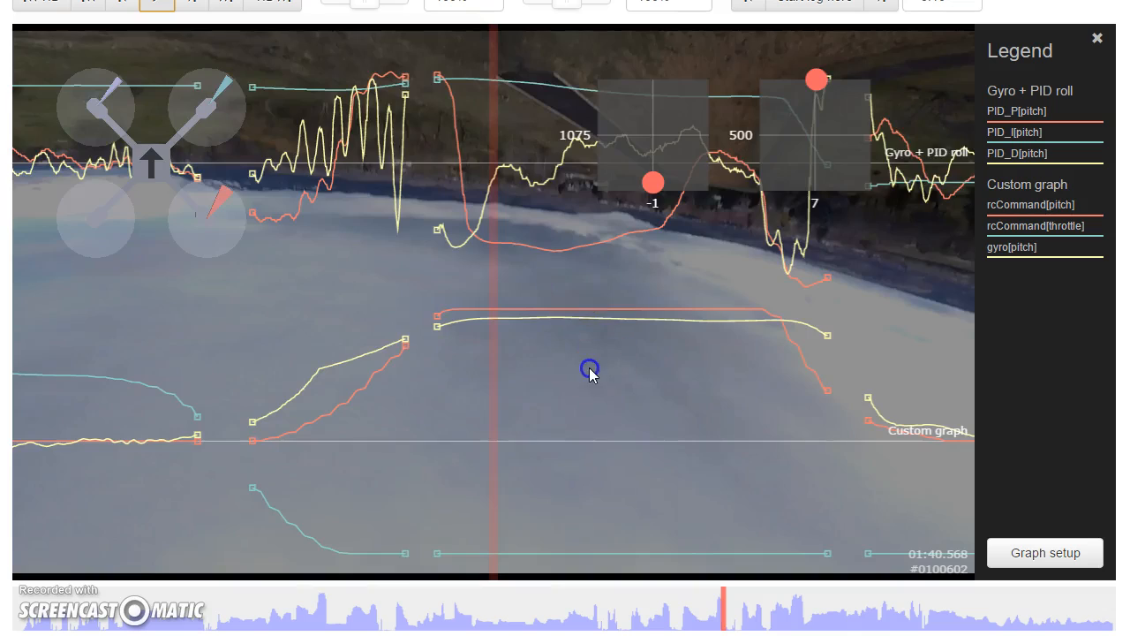
left_click_drag(591, 368, 560, 371)
left_click_drag(456, 262, 415, 269)
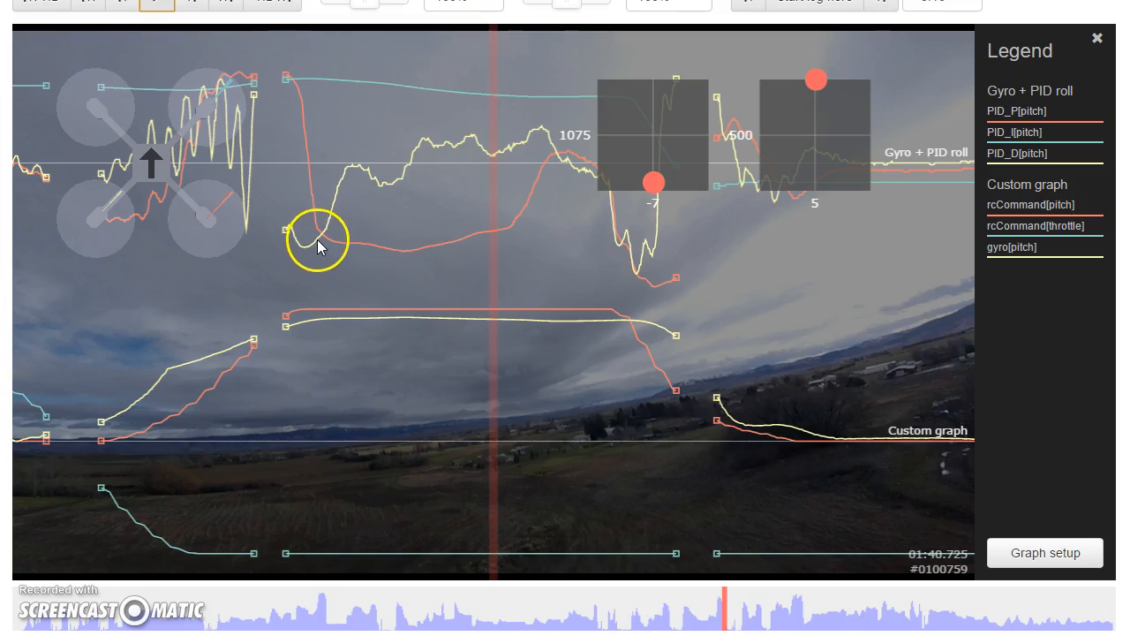
Advance from about 01:40.7 to 01:41 and examine the pitch P, I, D and gyro traces as the flip ends.
left_click(507, 254)
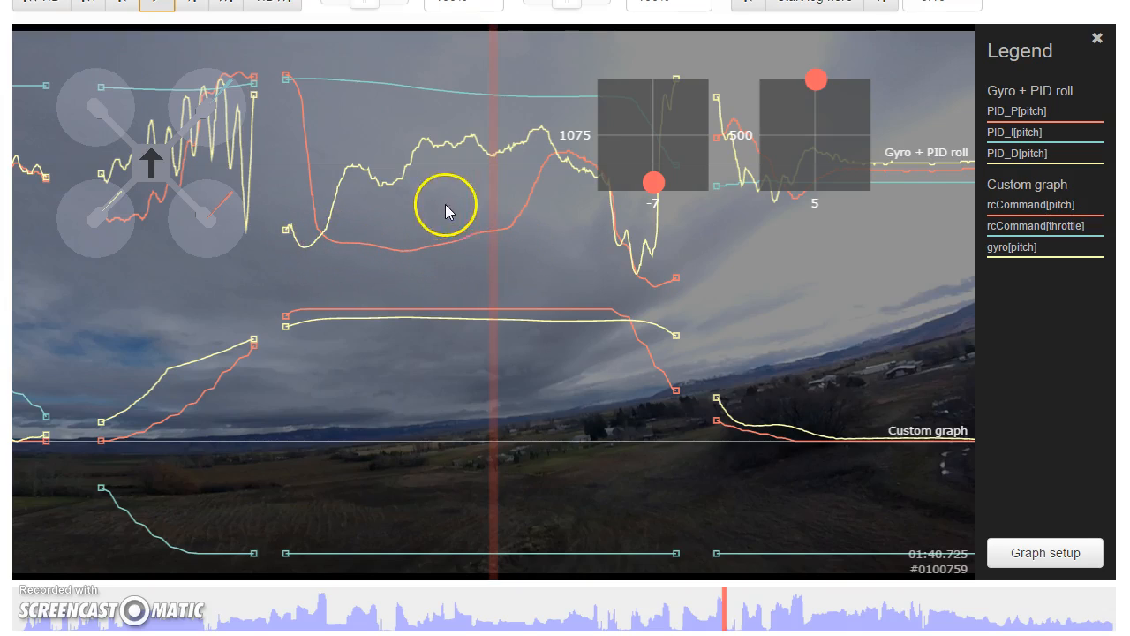
left_click_drag(560, 290, 549, 290)
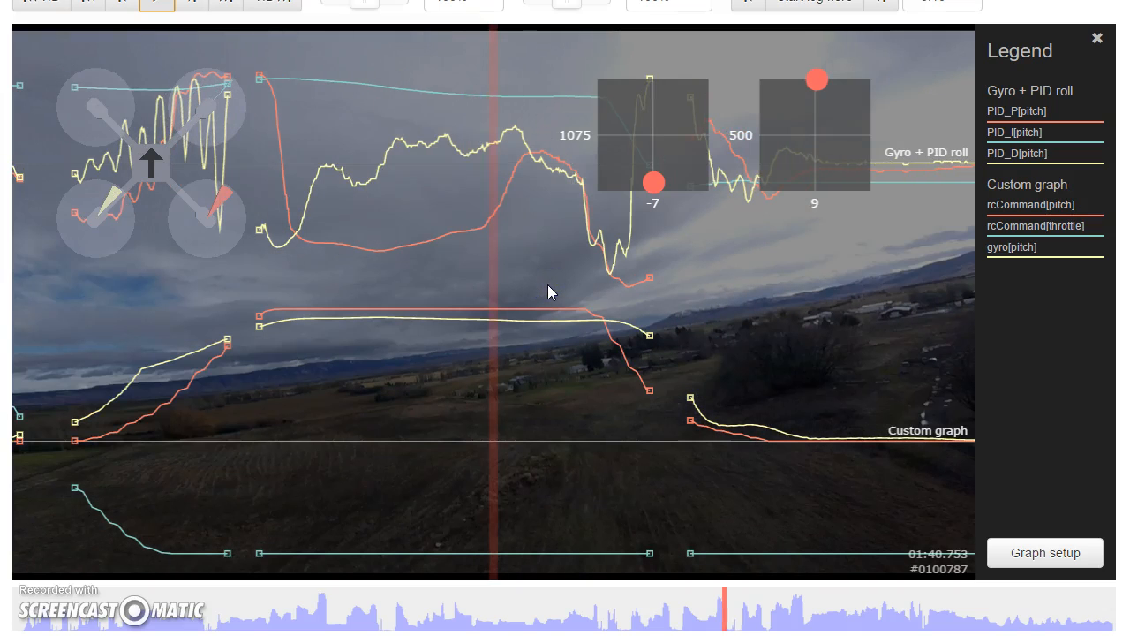
left_click_drag(548, 286, 530, 286)
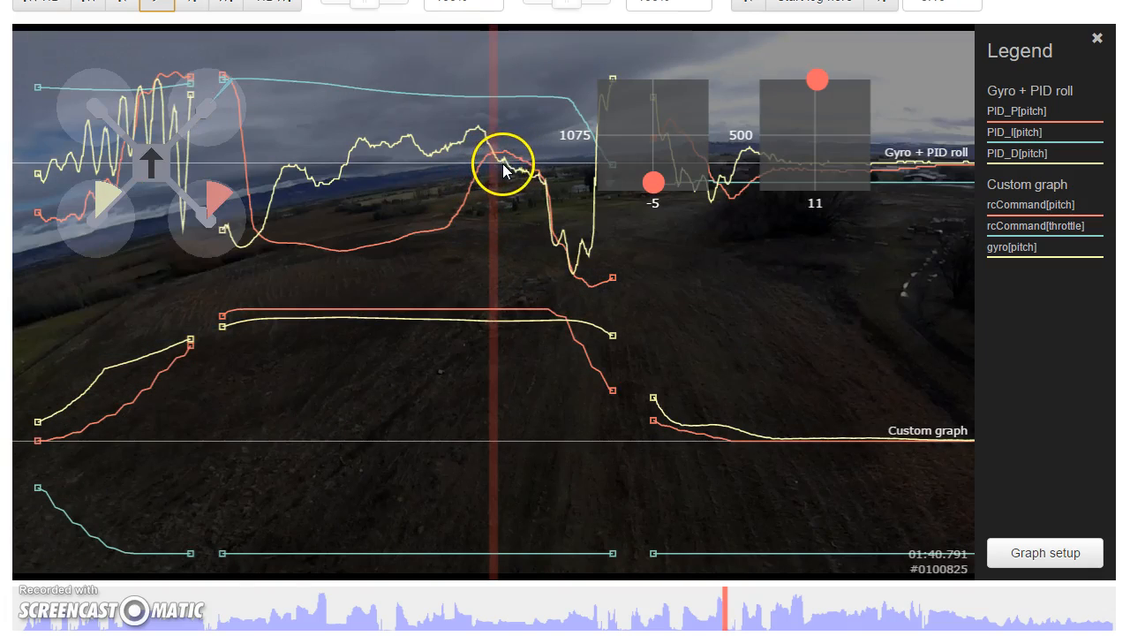
left_click_drag(504, 239, 463, 240)
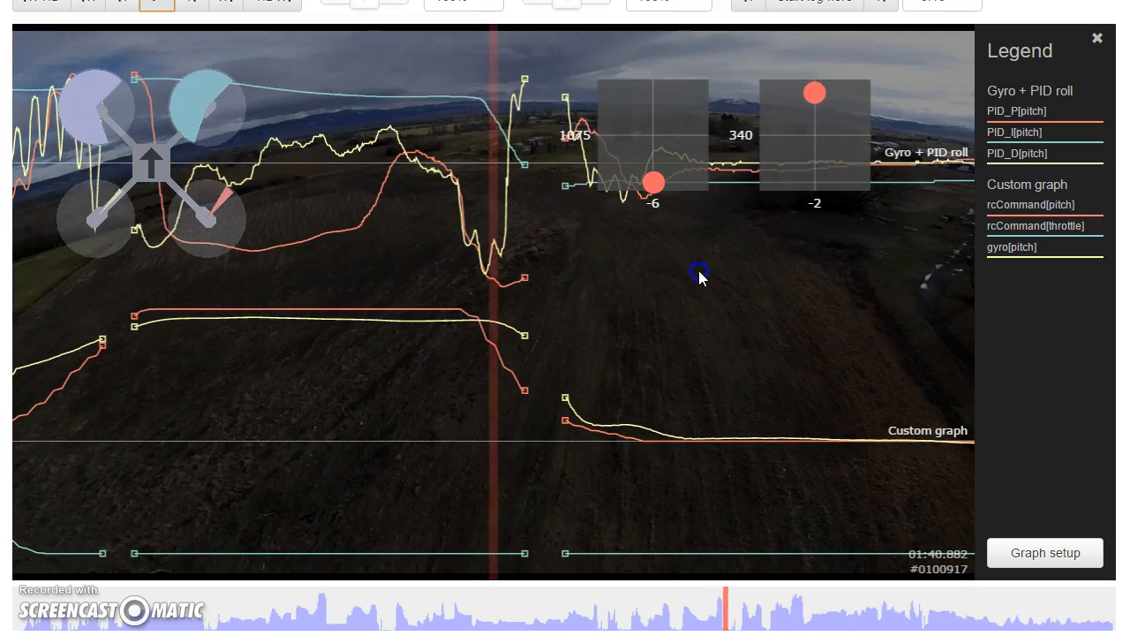
left_click_drag(698, 277, 675, 264)
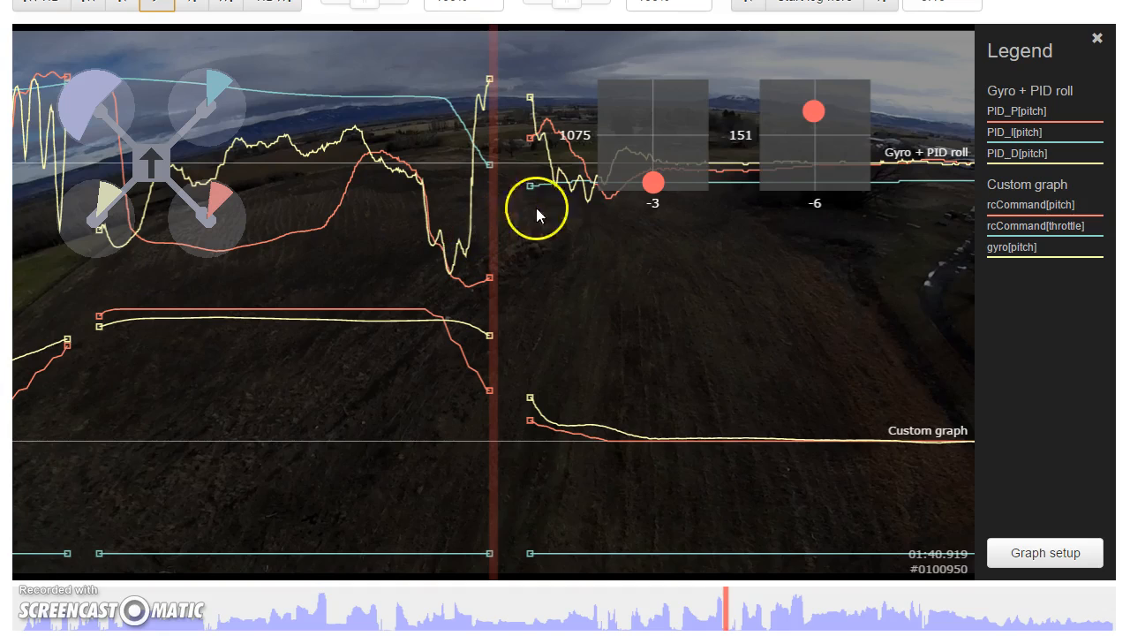
left_click_drag(782, 252, 734, 245)
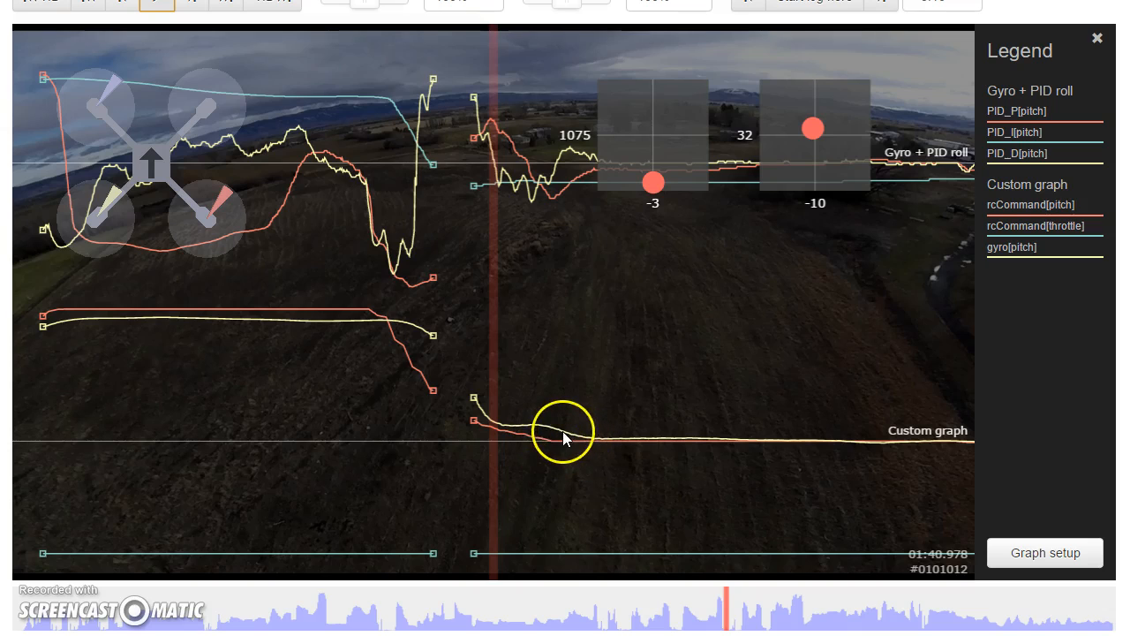
Rewind to about 01:40 and play the flight video through both consecutive pitch flips, repeating it up to about 01:42.5.
left_click_drag(560, 433, 1017, 419)
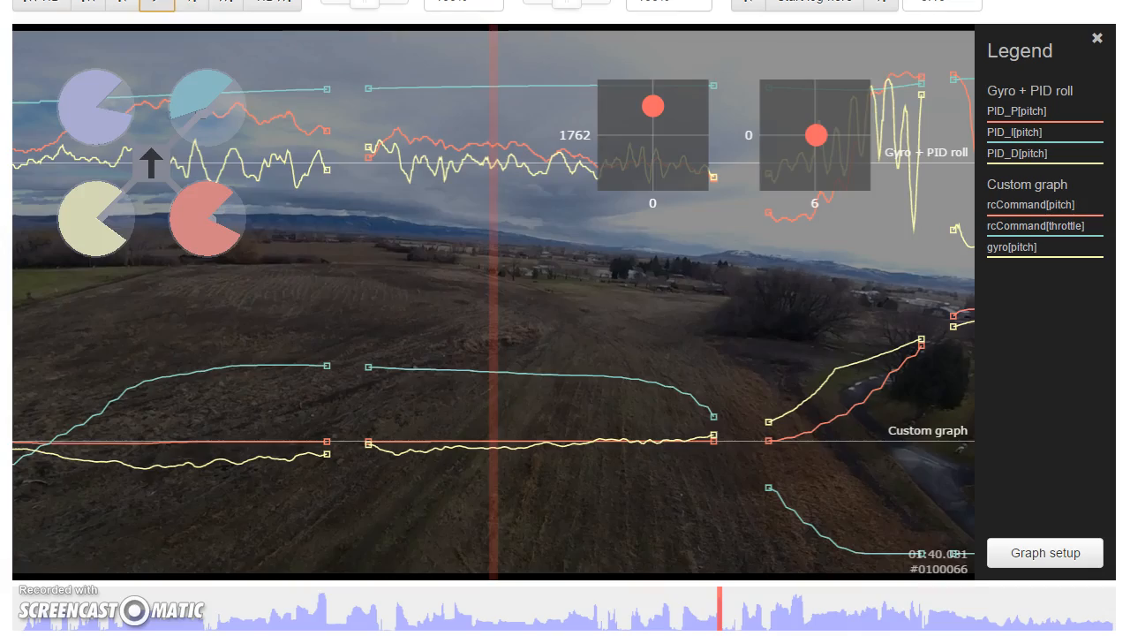
key("space")
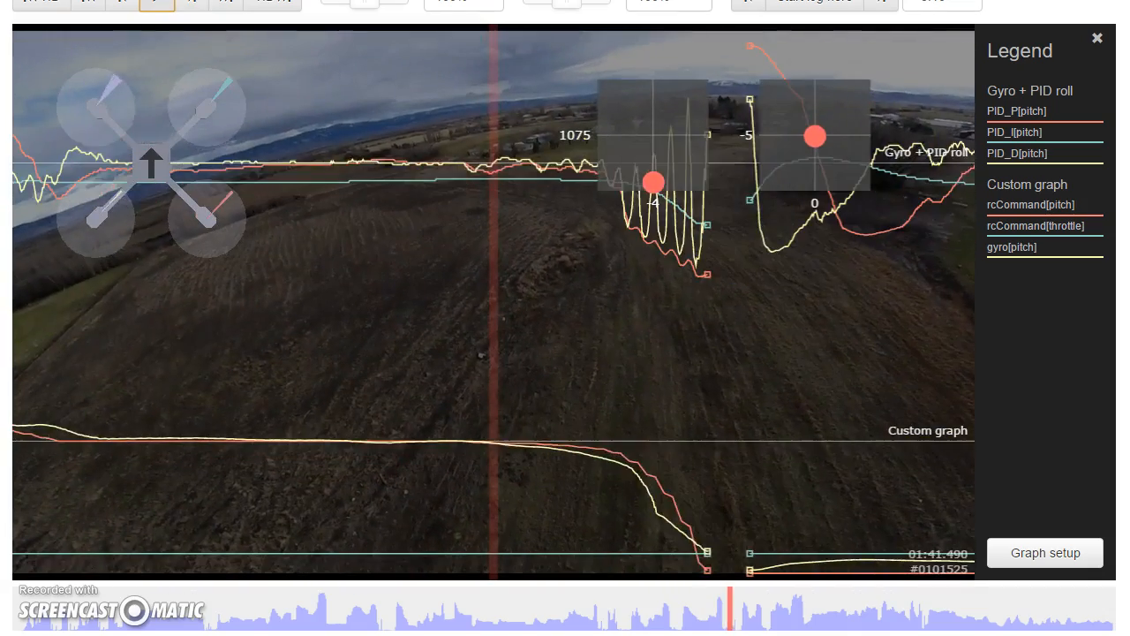
left_click_drag(492, 353, 918, 298)
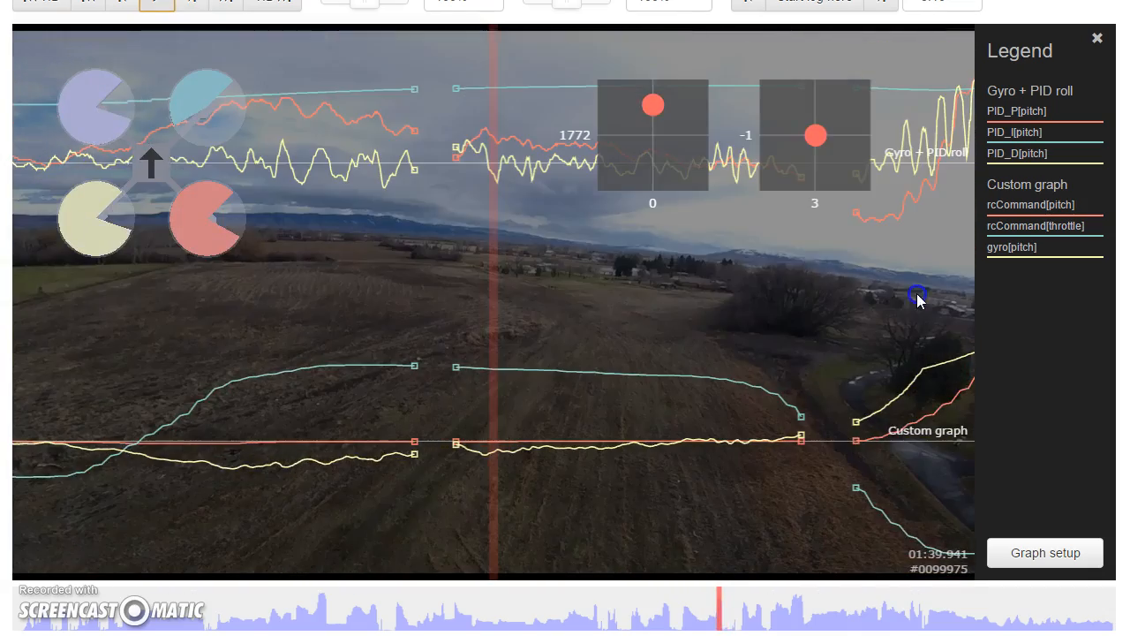
key("space")
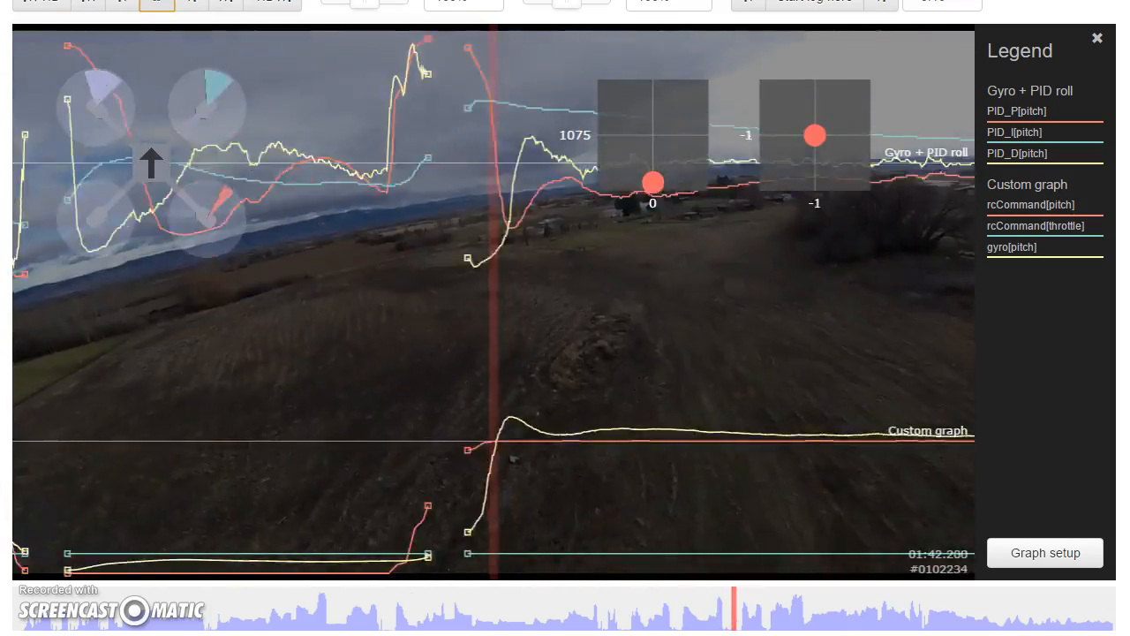
key("space")
left_click_drag(298, 318, 1129, 326)
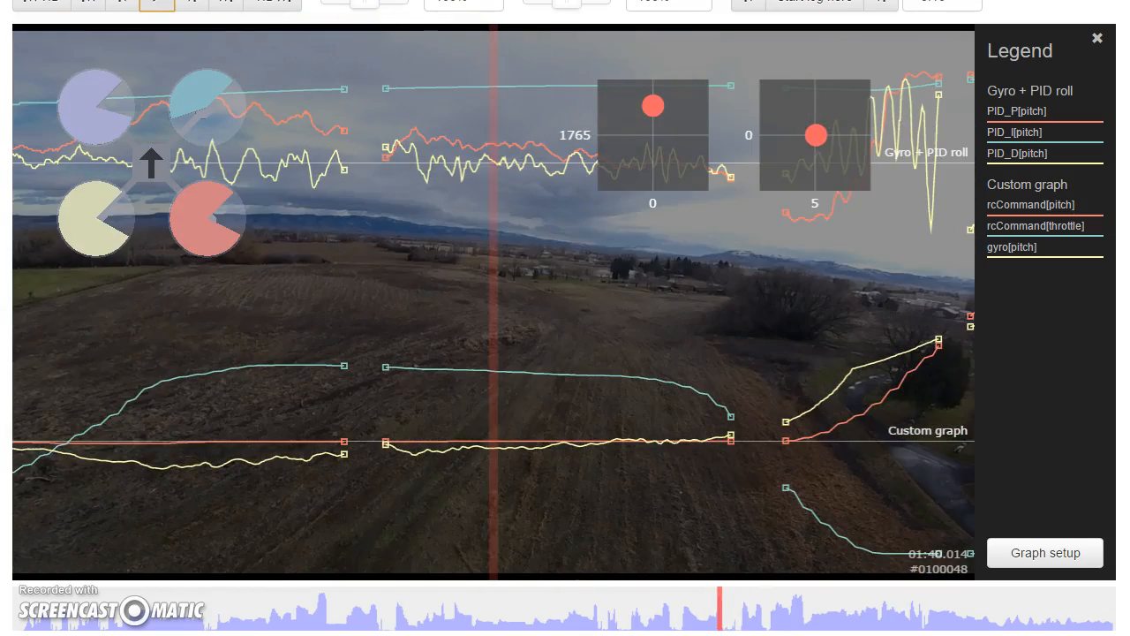
key("space")
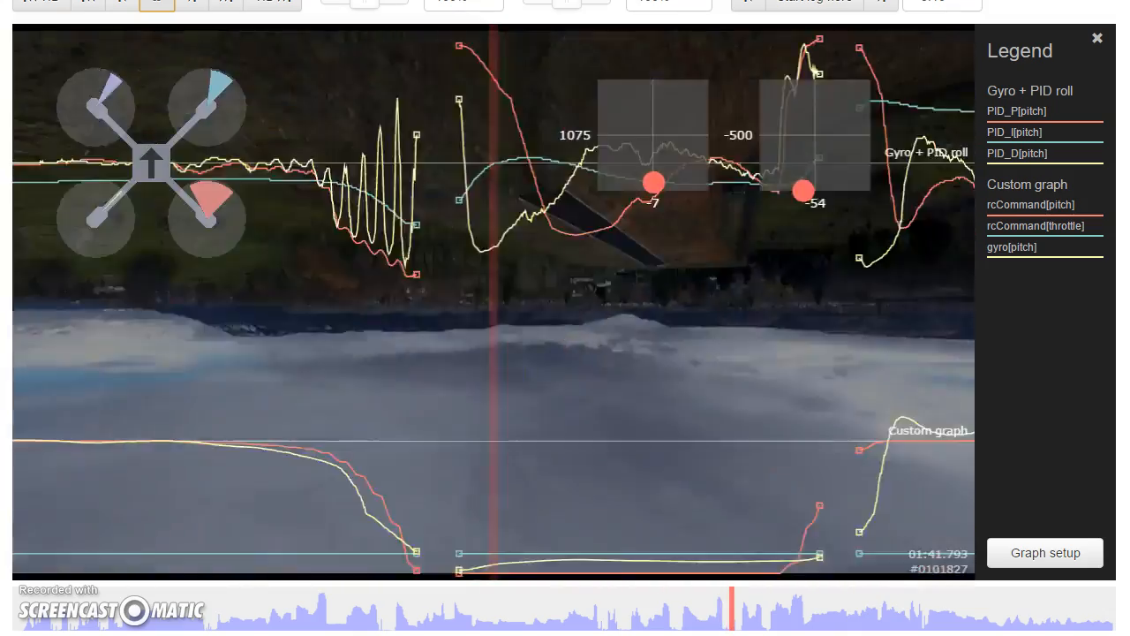
left_click(157, 3)
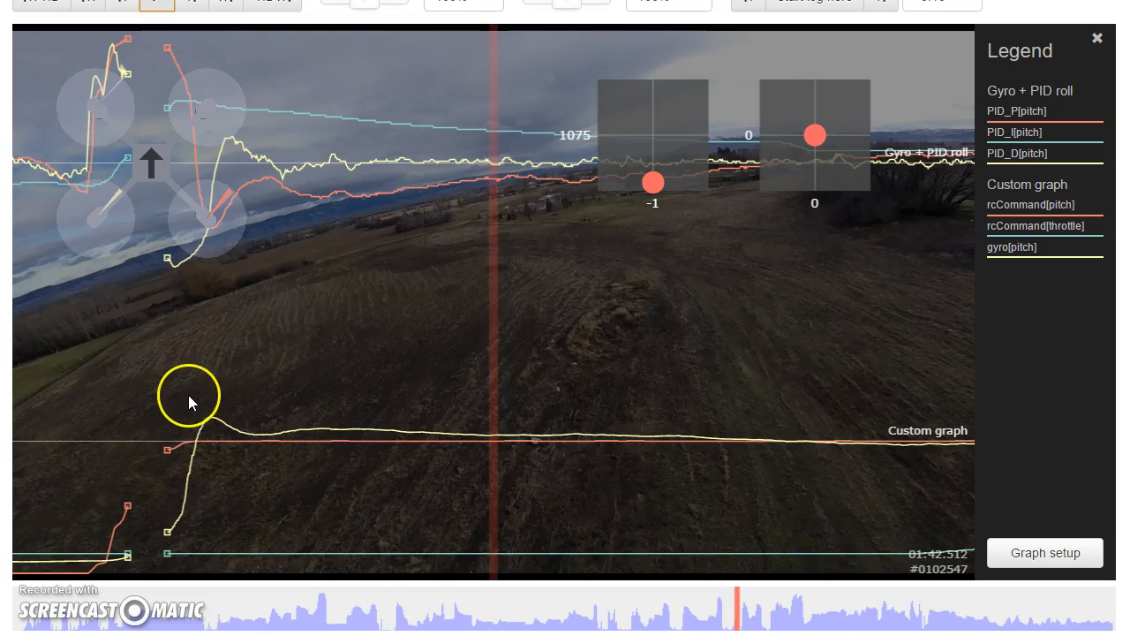
Examine the pitch gyro against the stick command at the second flip's end near 01:42.2, and compare with the first flip near 01:40.7.
left_click_drag(201, 431, 477, 451)
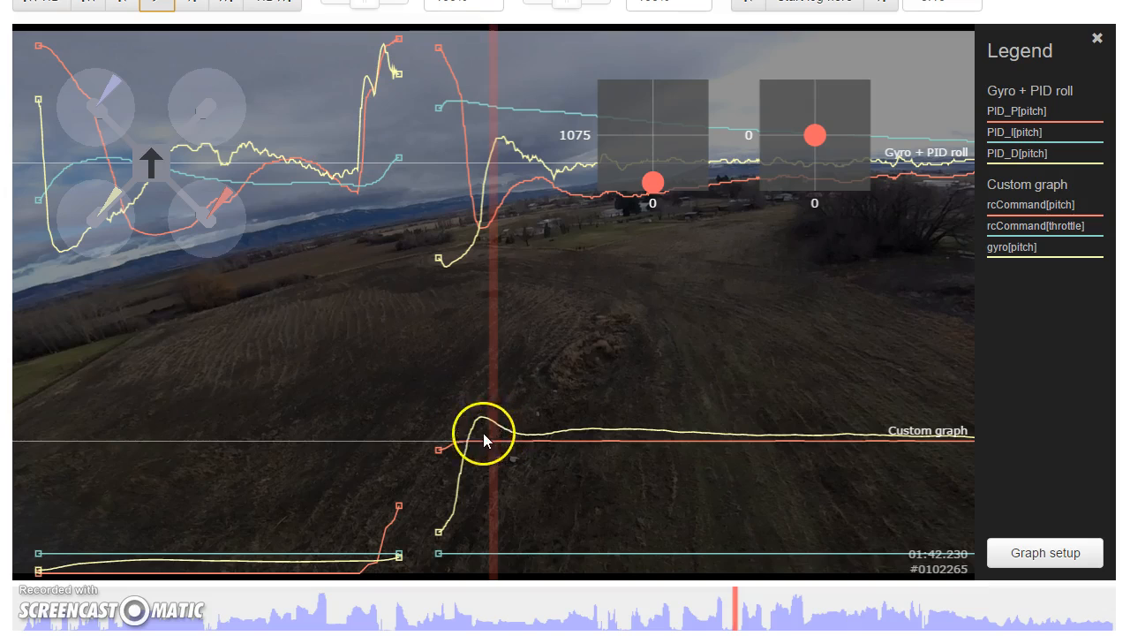
left_click_drag(485, 479, 1129, 490)
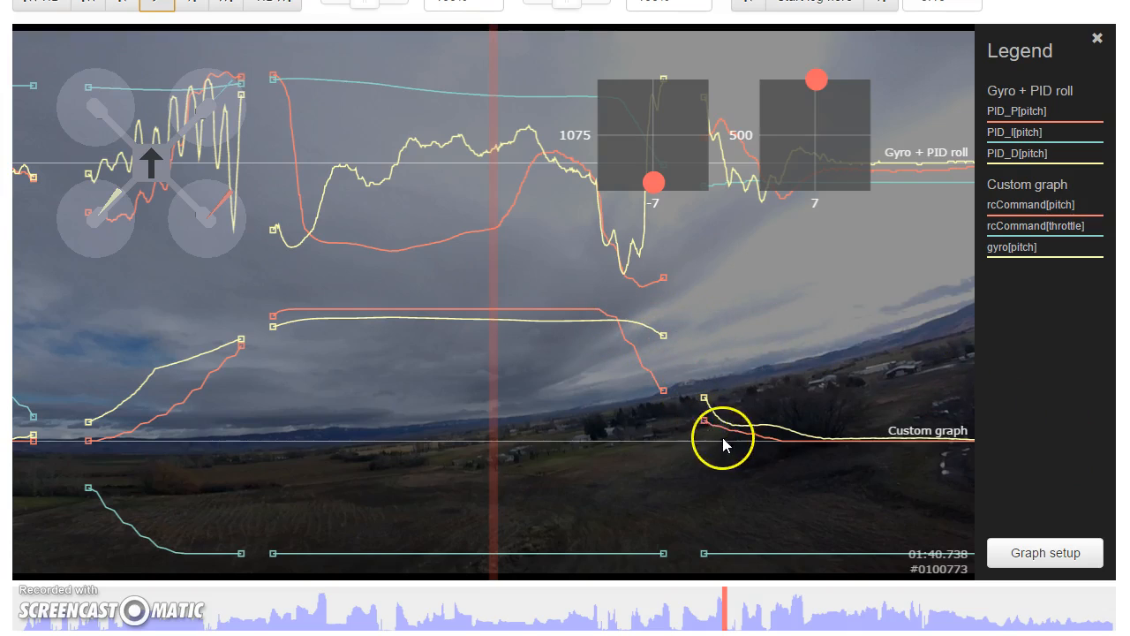